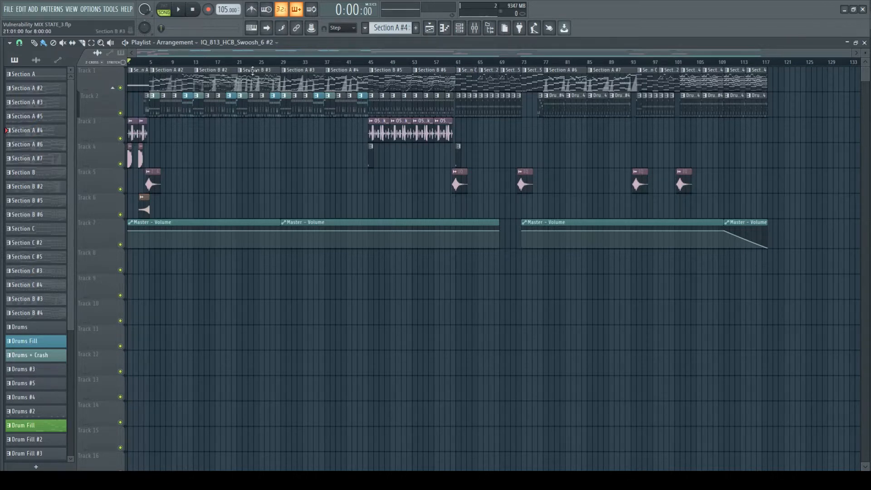
Step: Play the arrangement from the beginning, jumping ahead to audition the sections at bars 5, 13, 29, 37 and 45
key("space")
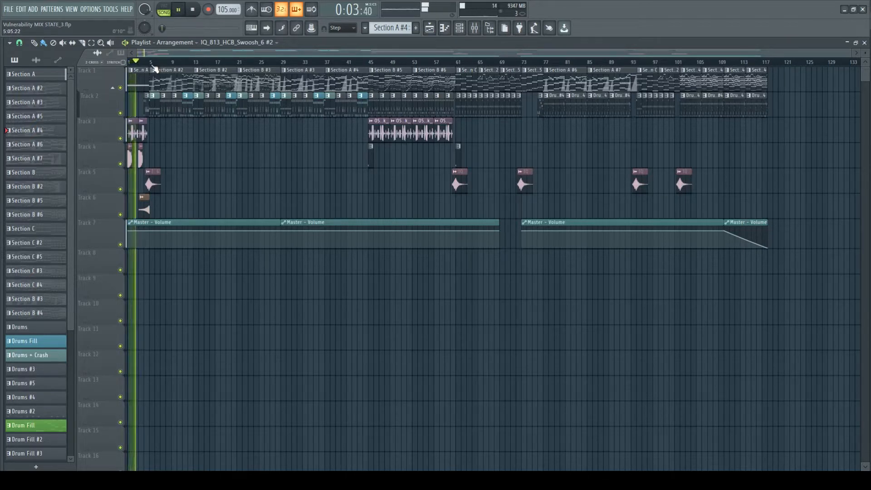
left_click(152, 65)
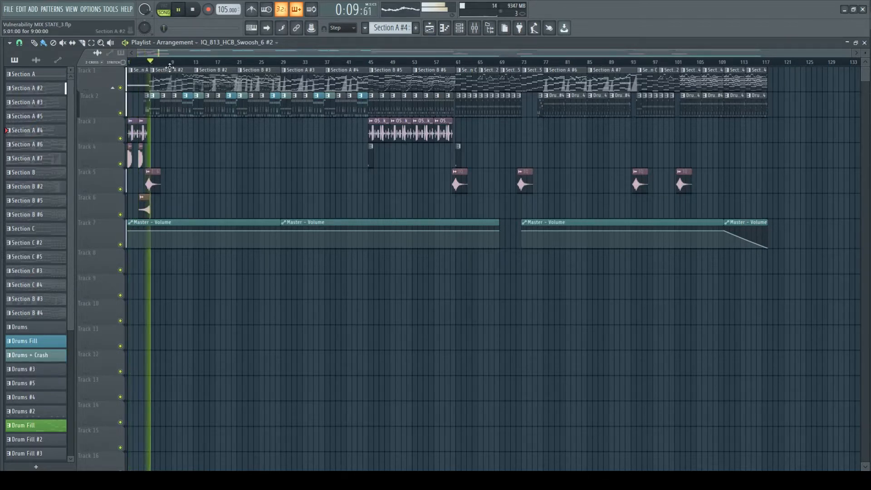
left_click(196, 65)
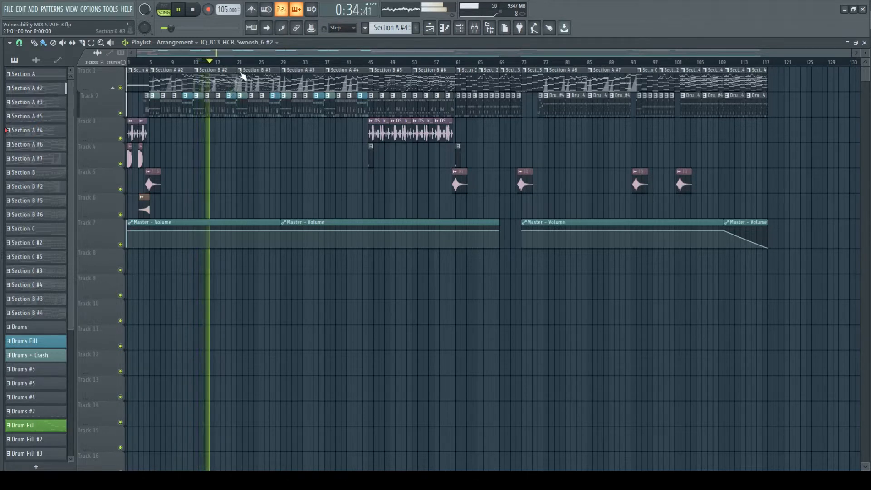
left_click(278, 64)
left_click(281, 64)
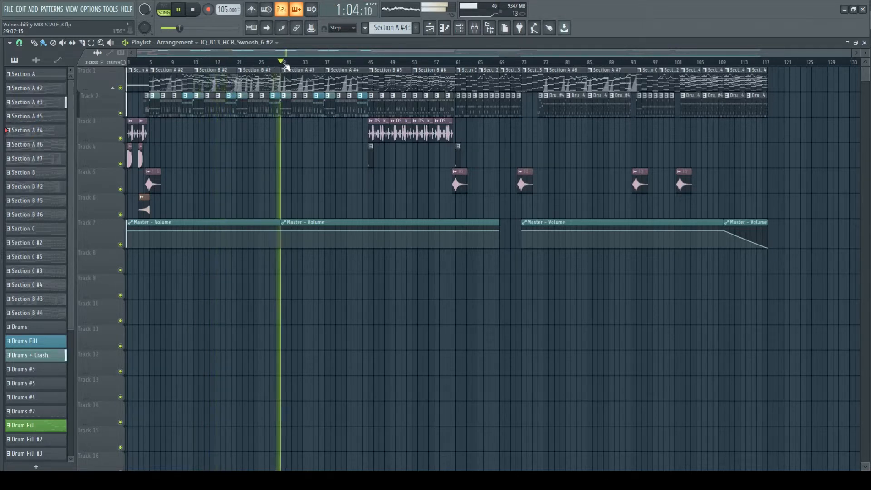
left_click(326, 65)
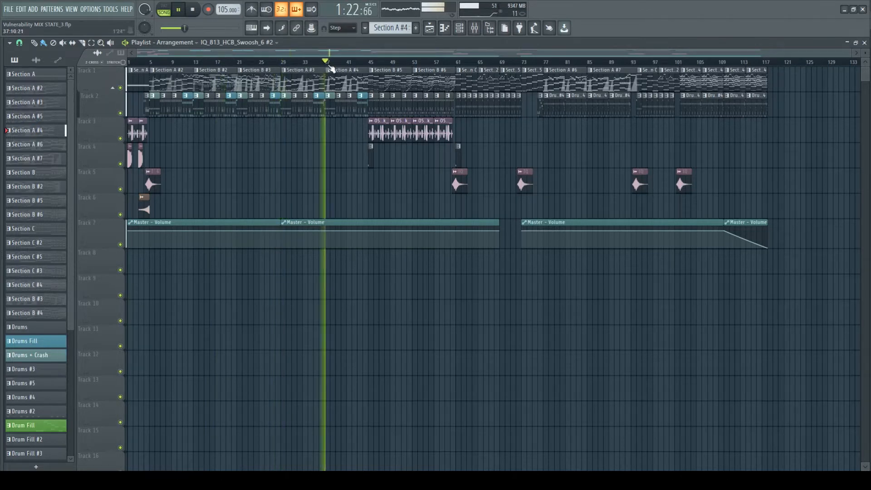
left_click(373, 64)
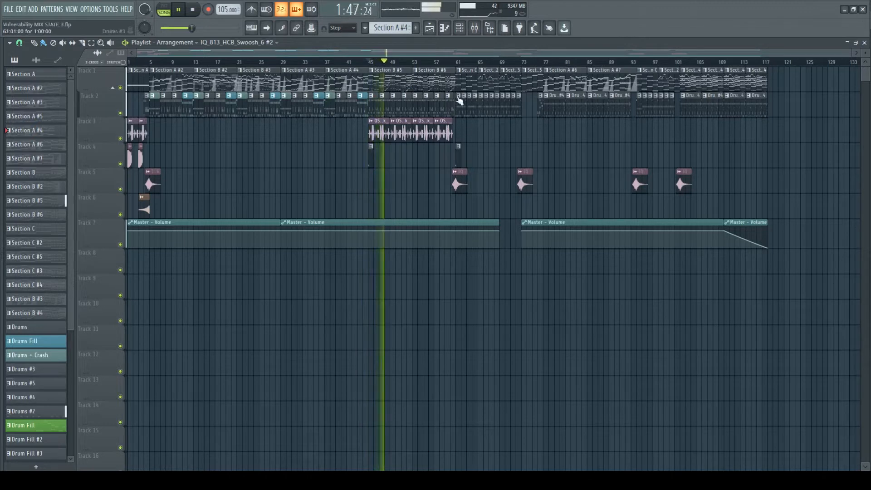
Step: Audition the rest of the arrangement by jumping from the Section C entry near bar 61 through to the closing volume fade near bar 109
left_click(452, 63)
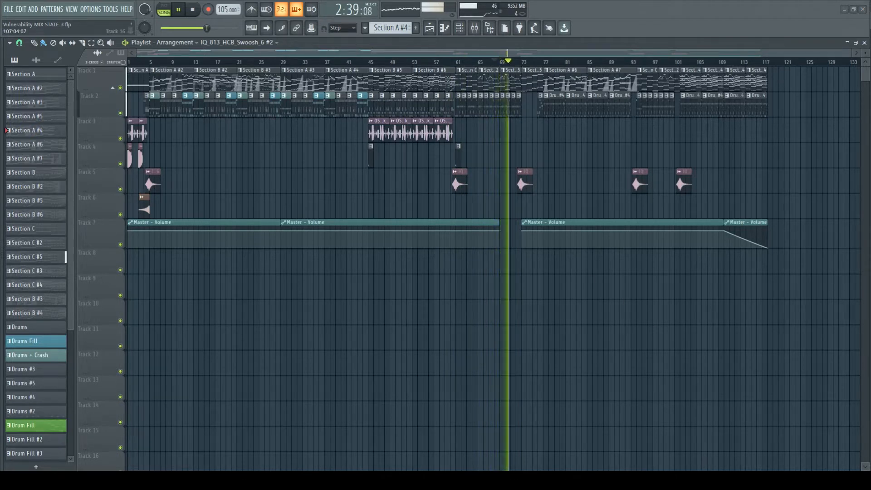
left_click(525, 63)
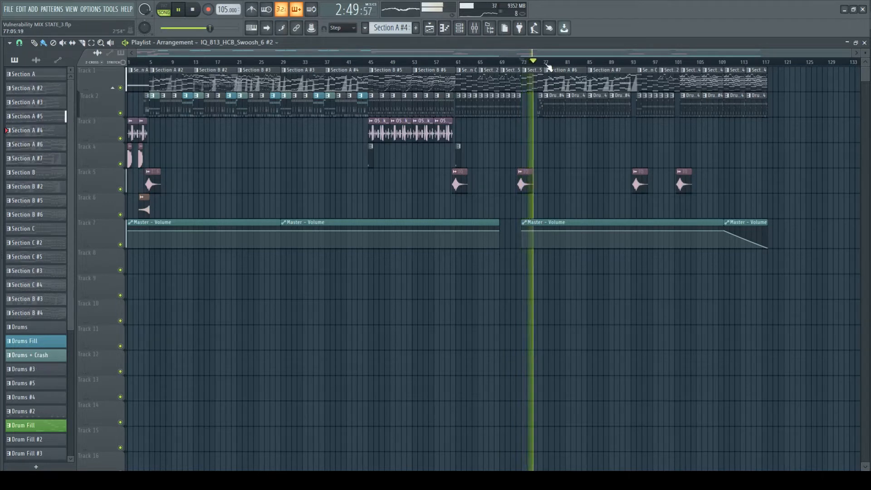
left_click(547, 63)
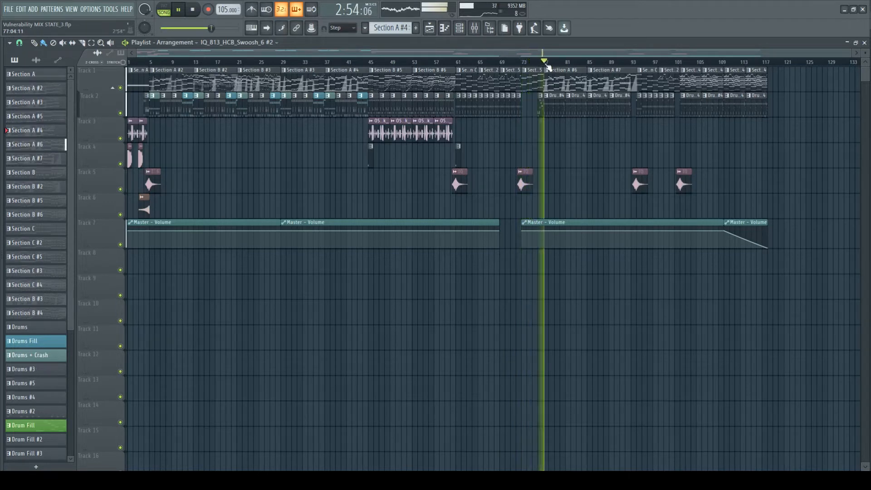
left_click(629, 63)
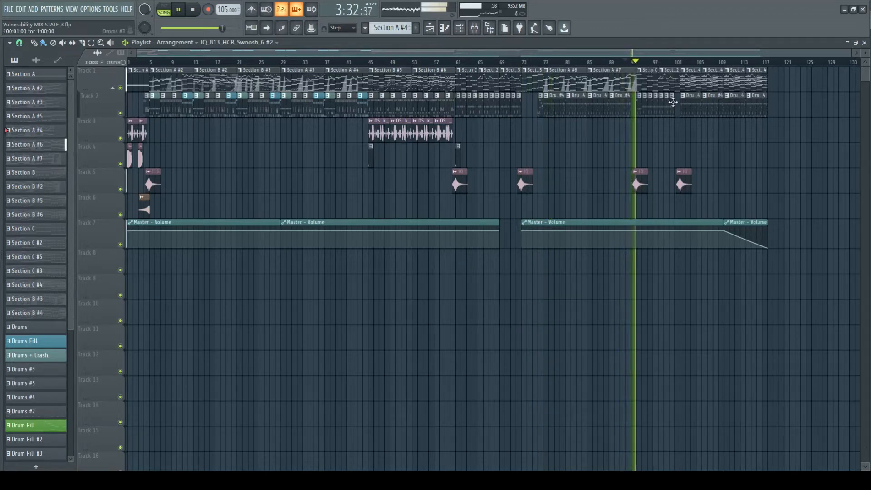
left_click(675, 64)
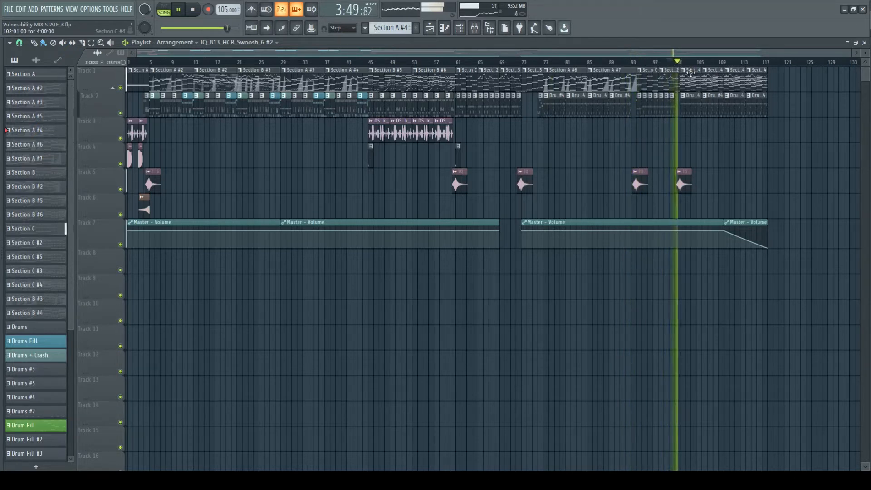
left_click(691, 63)
left_click(729, 63)
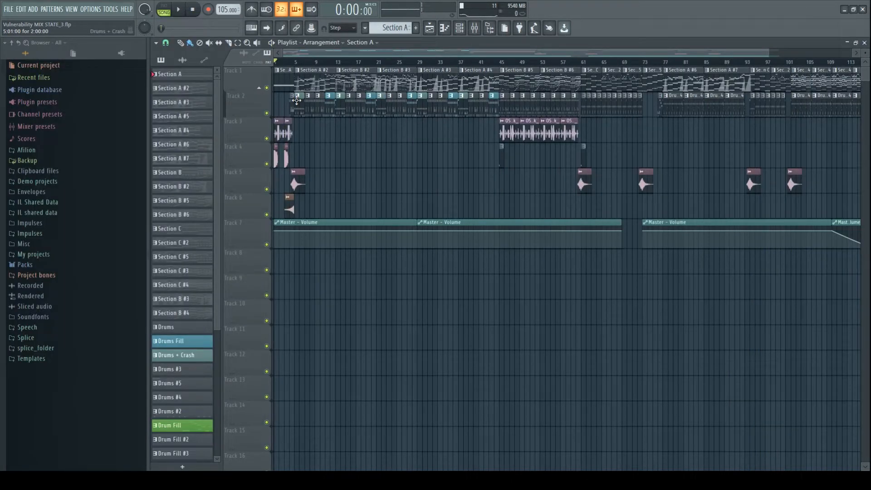
Step: Play the song, view the opening Section A clip's Bass Seq notes in the piano roll, and switch playback to pattern mode
key("space")
double_click(287, 85)
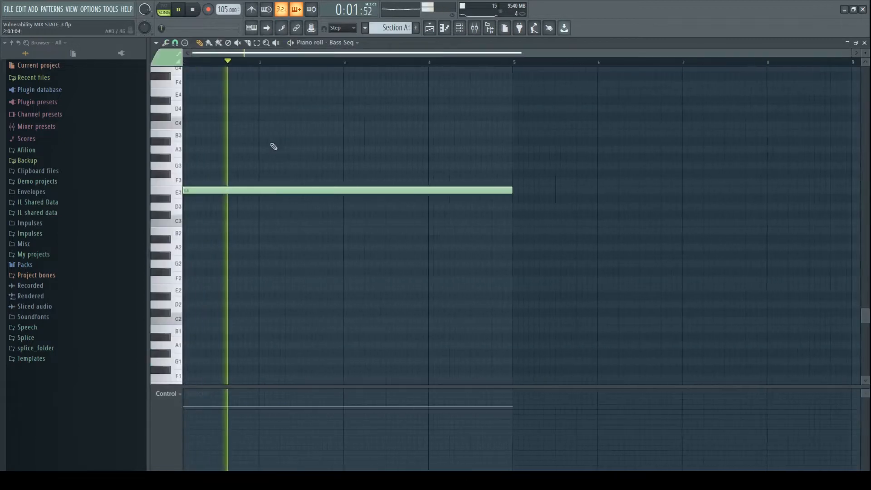
key("l")
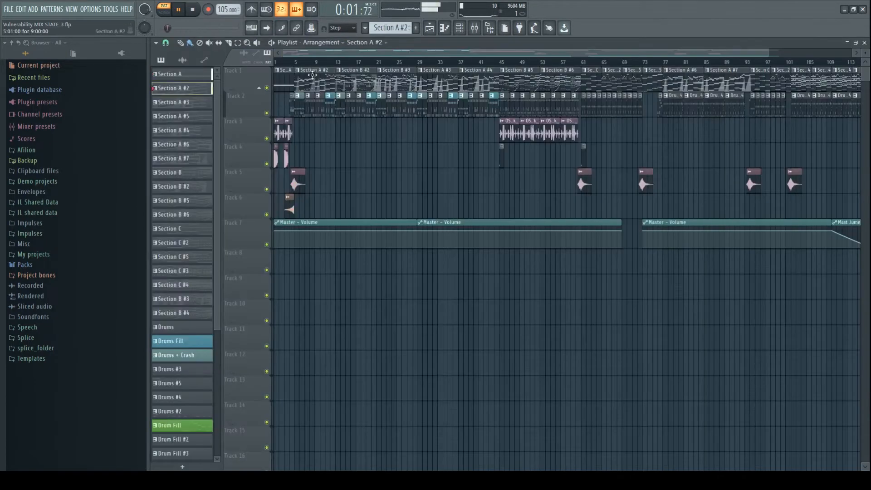
Step: Examine the Bass 1 notes of the Section A #2 pattern in the piano roll, including the higher ghost notes
double_click(313, 75)
scroll(307, 165, "down", 3)
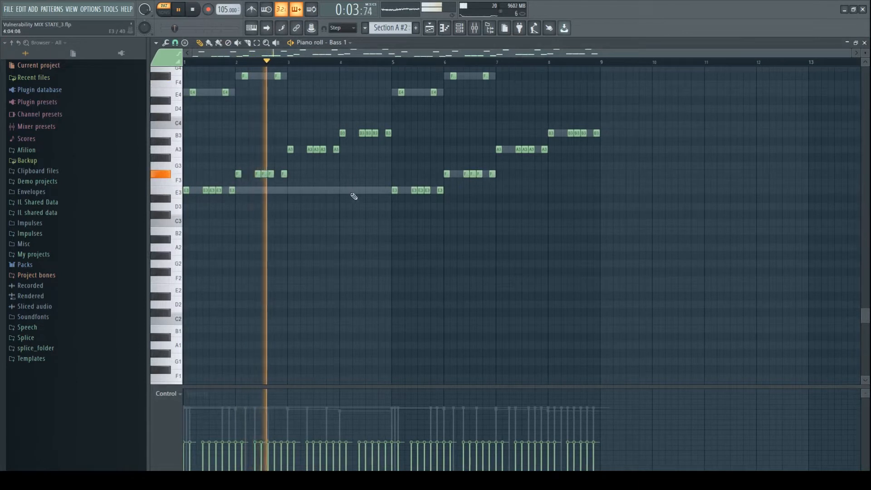
scroll(361, 142, "up", 4)
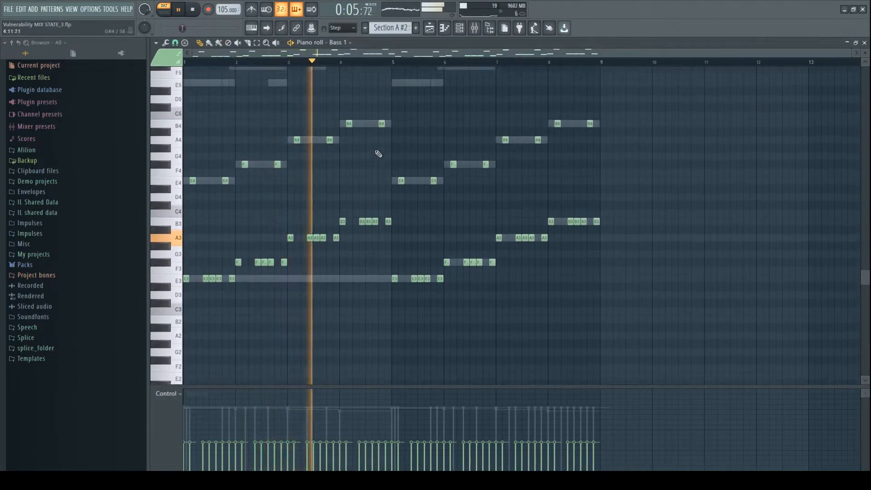
scroll(410, 185, "up", 4)
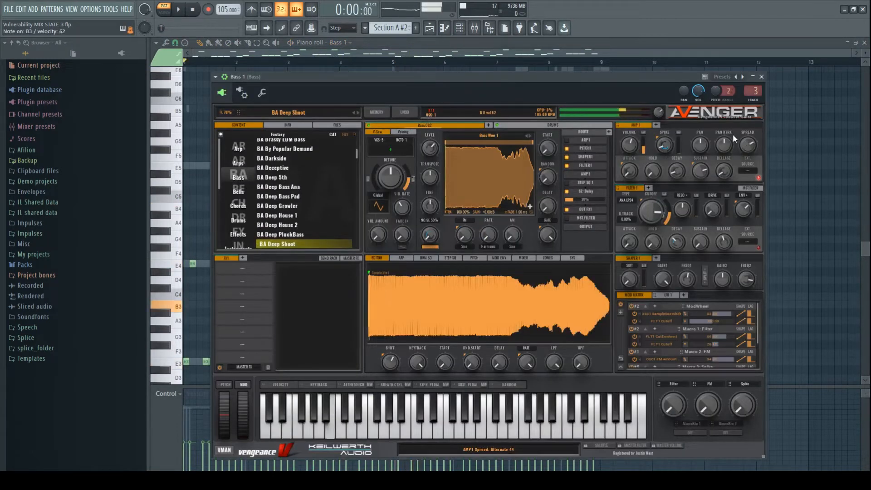
Step: Close the Bass 1 synth, open the Pad channel's Avenger instrument, and move its window up so the whole interface shows
key("space")
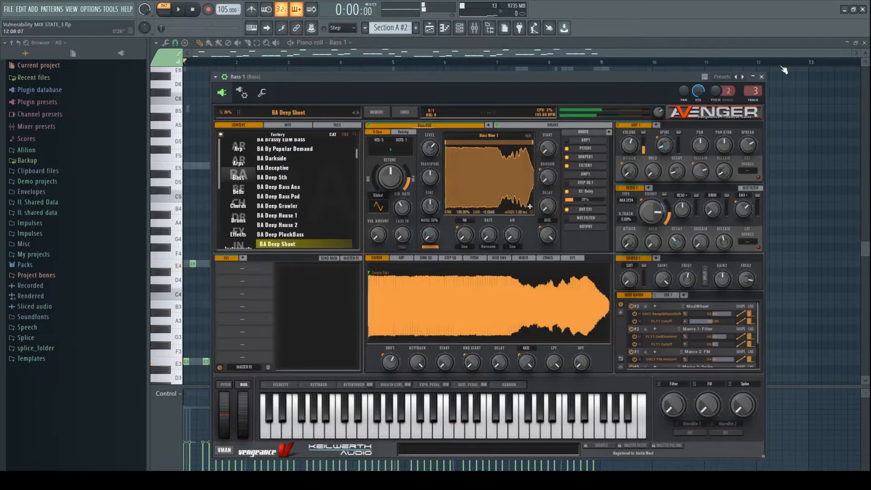
right_click(819, 112)
left_click(460, 27)
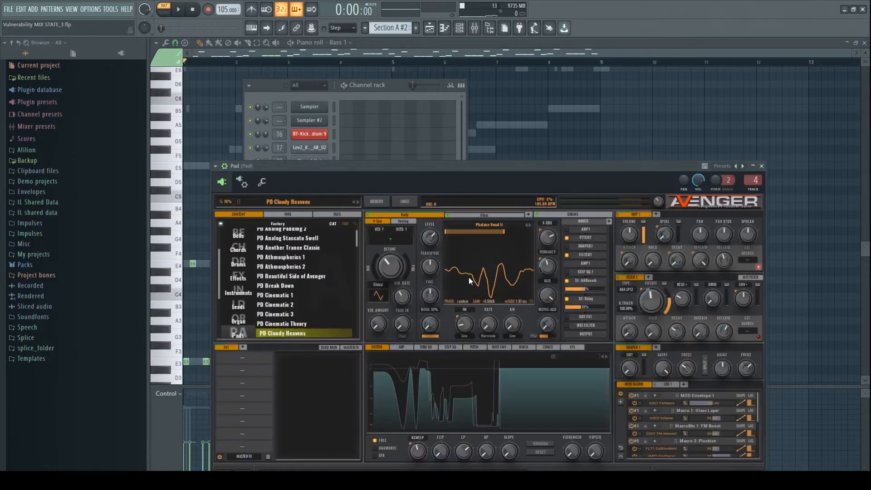
left_click_drag(450, 179, 450, 91)
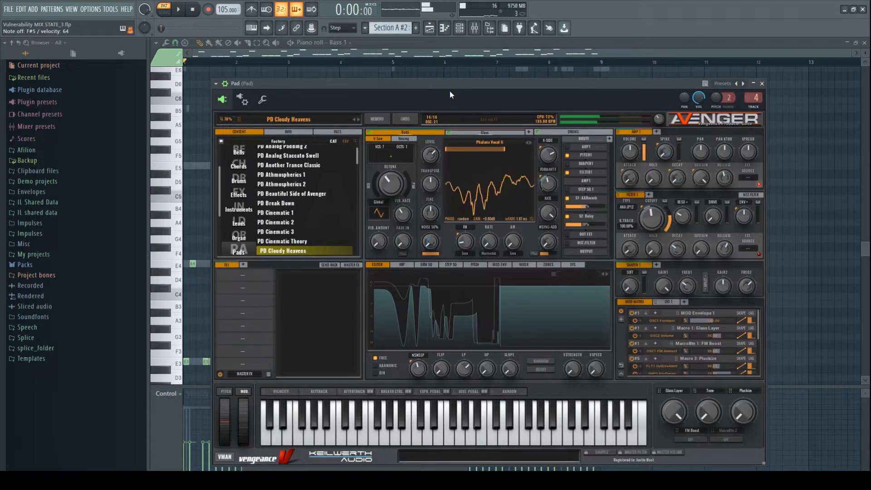
Step: View the Guitar 2.1 channel's Zebra instrument from the channel rack and close it again
left_click(461, 29)
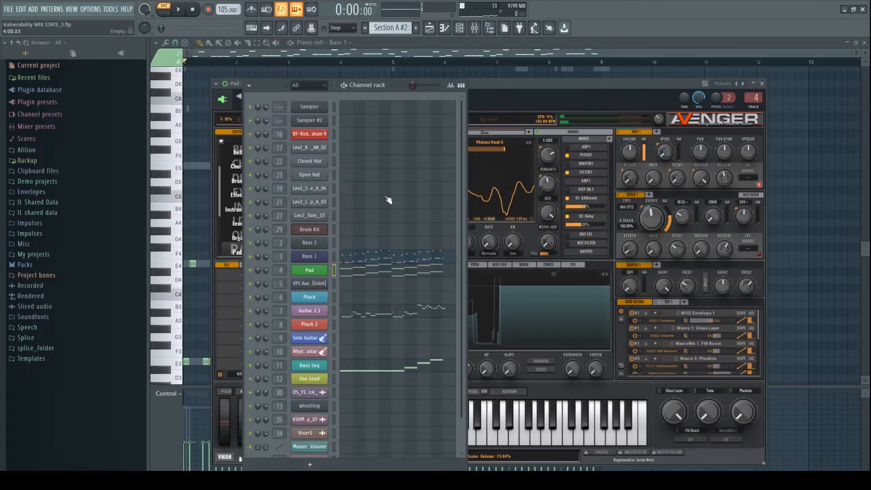
left_click(300, 312)
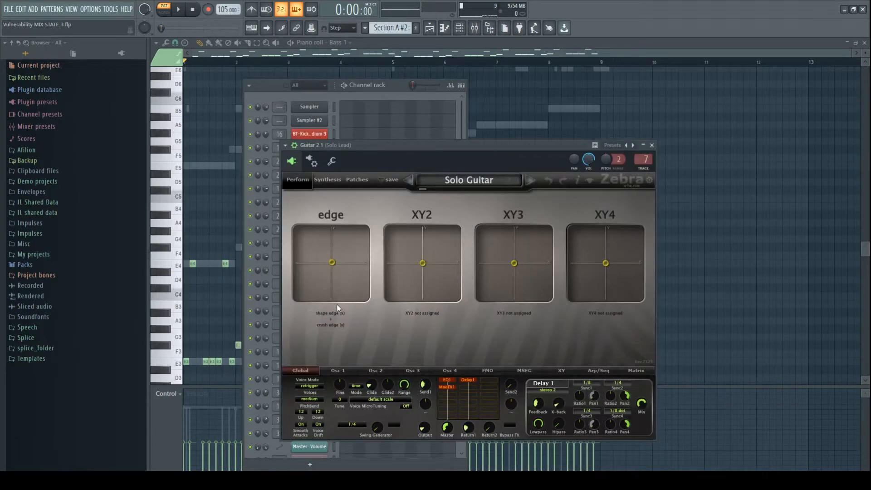
left_click(652, 145)
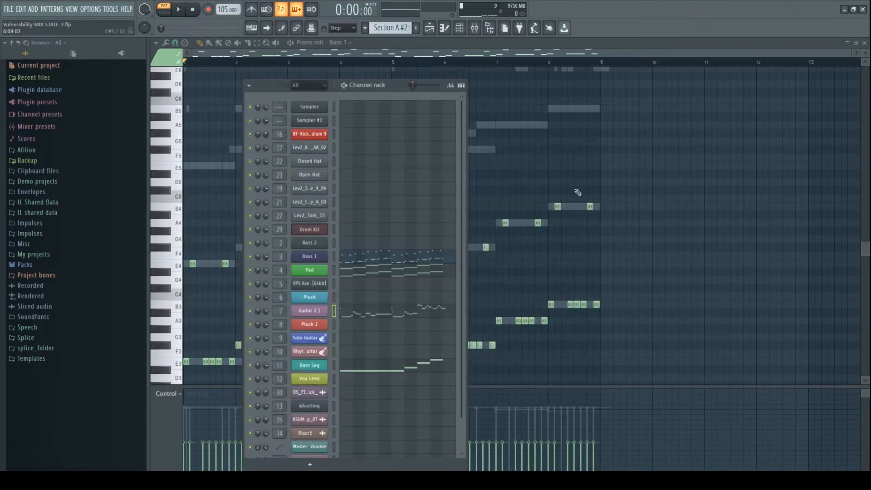
Step: Solo the Guitar 2.1 channel, play the pattern while inspecting Zebra's Synthesis page, and close the instrument
right_click(250, 312)
key("space")
left_click(302, 313)
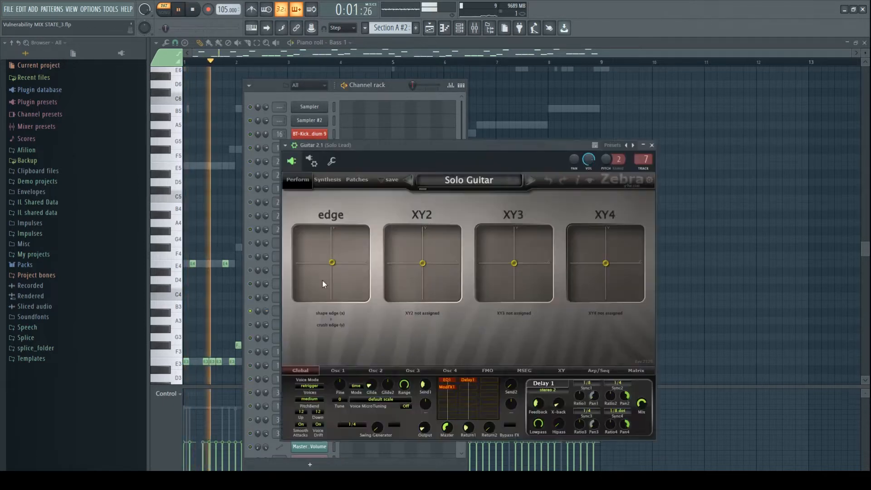
left_click(336, 180)
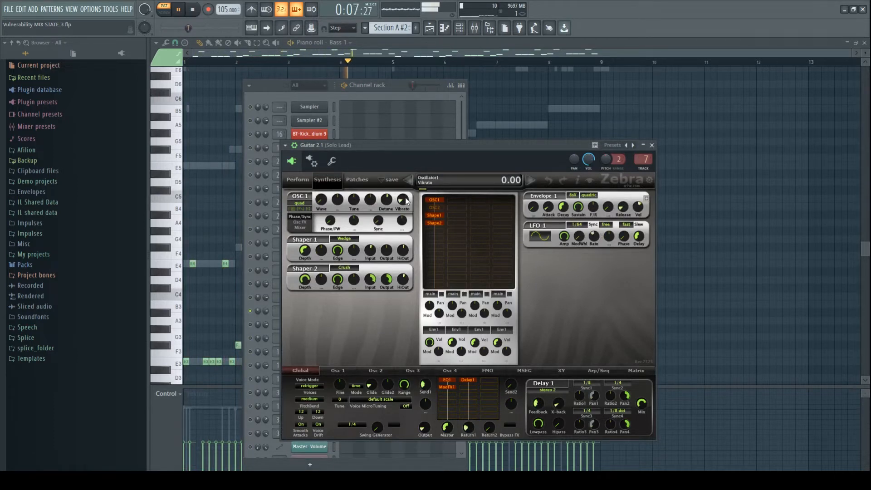
left_click(652, 146)
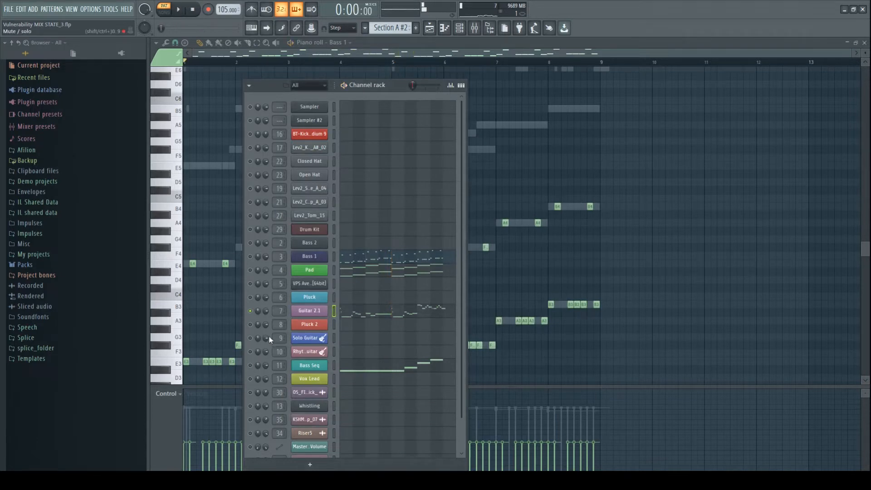
Step: Play the song from bar 13, open the Section B #2 clip's notes in the piano roll, and bring up the channel rack
key("space")
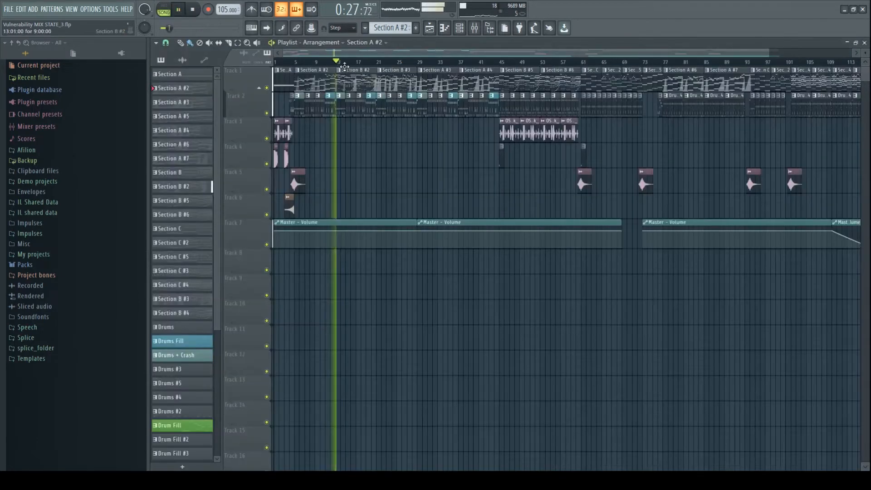
double_click(345, 70)
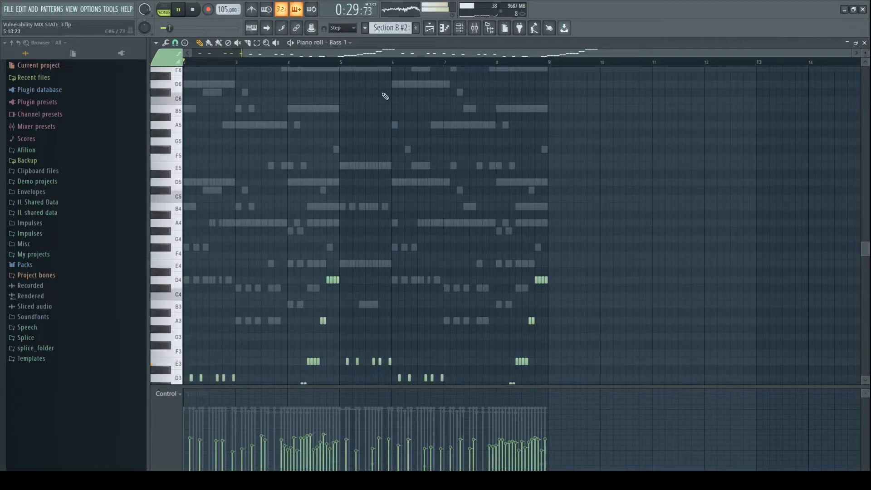
key("F6")
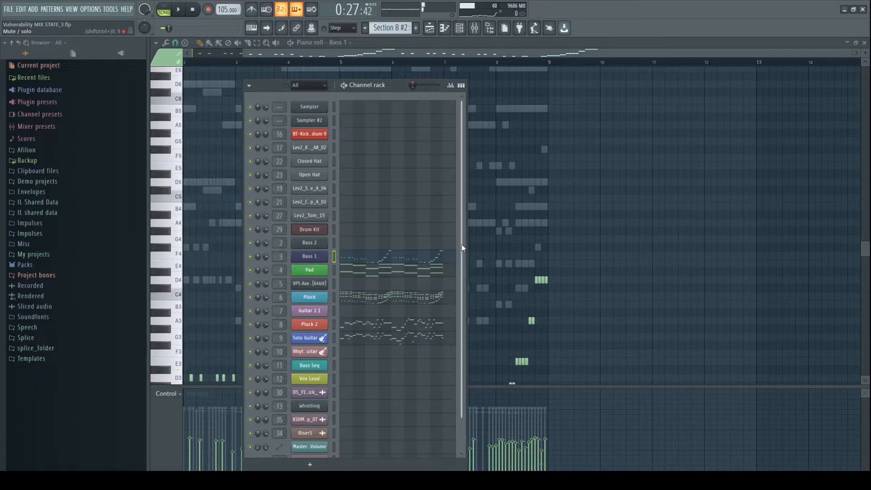
Step: Solo the Pluck channel, inspect its Sylenth1 settings during playback, and close the instrument
scroll(462, 244, "down", 1)
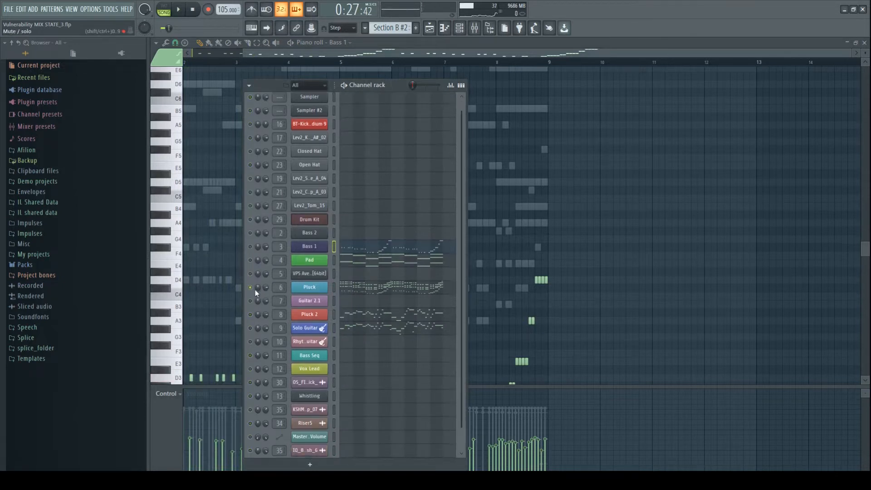
left_click(311, 288)
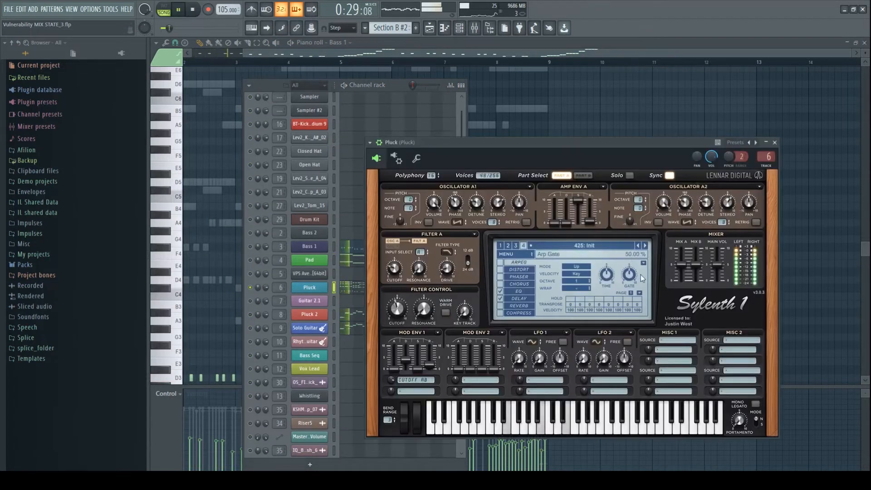
left_click(776, 142)
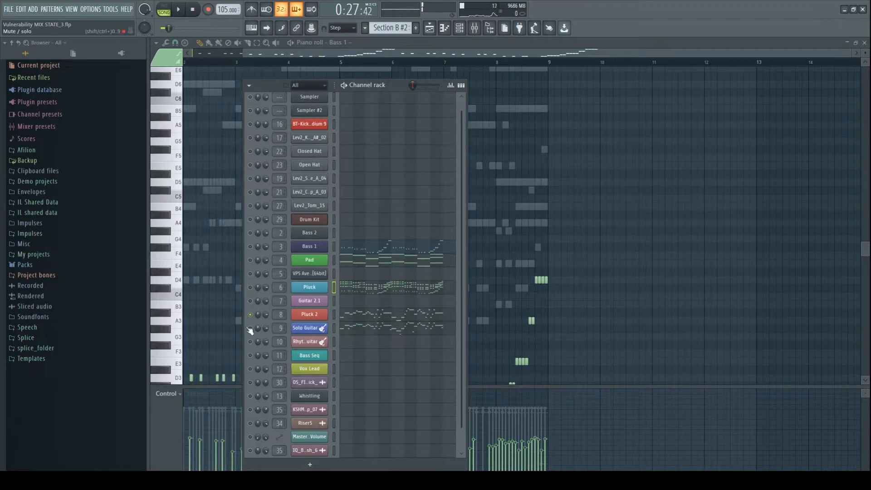
Step: Inspect the soloed Pluck 2 channel's Sylenth1 instrument, close it, and open the Solo Guitar channel's Kontakt instrument with Shreddage 2
left_click(310, 318)
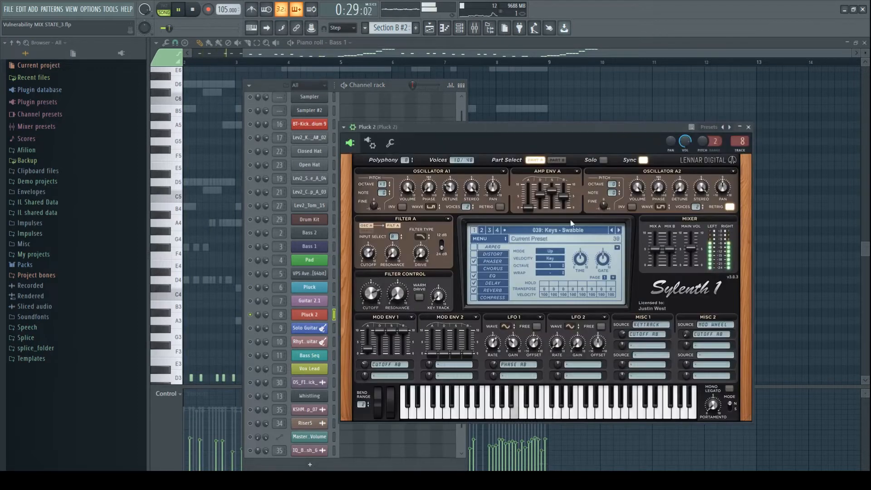
left_click(749, 127)
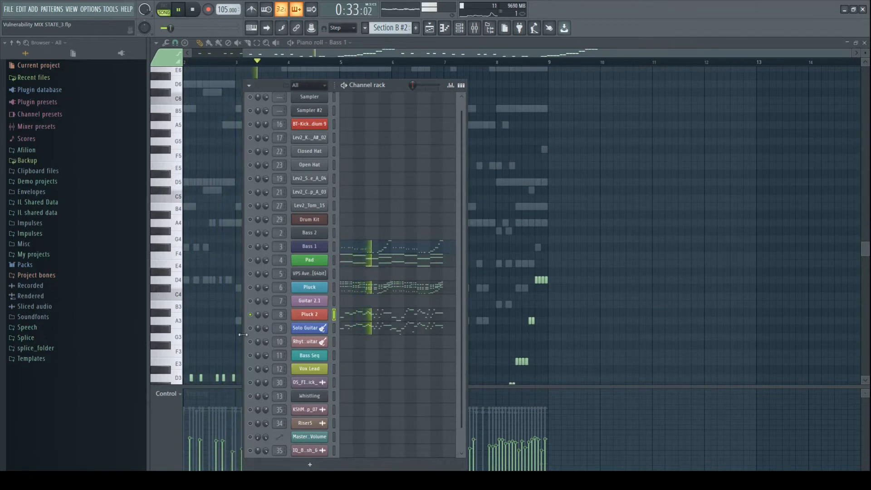
left_click(315, 332)
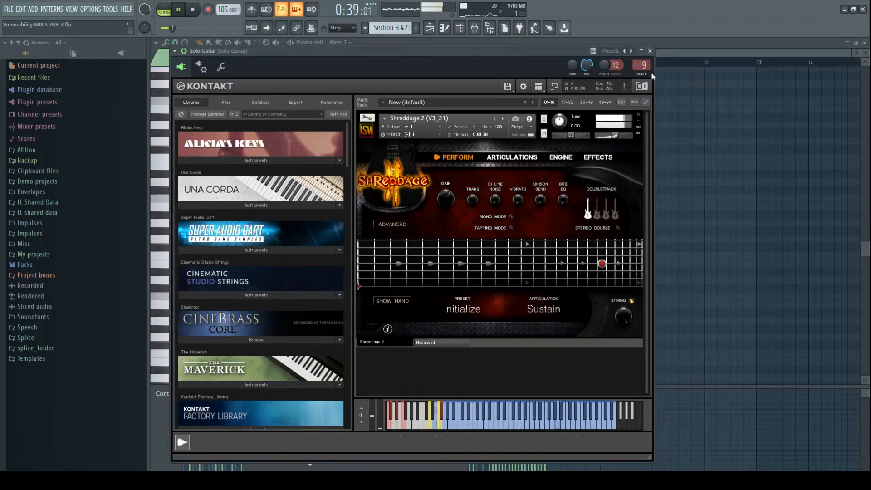
Step: Close the Solo Guitar instrument, open the Section B #6 clip's notes in the piano roll, and bring up the channel rack
left_click(650, 51)
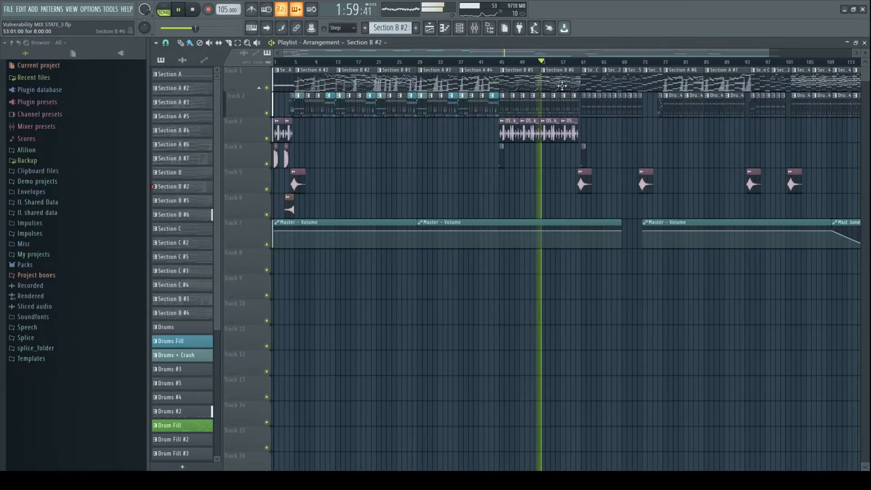
double_click(562, 86)
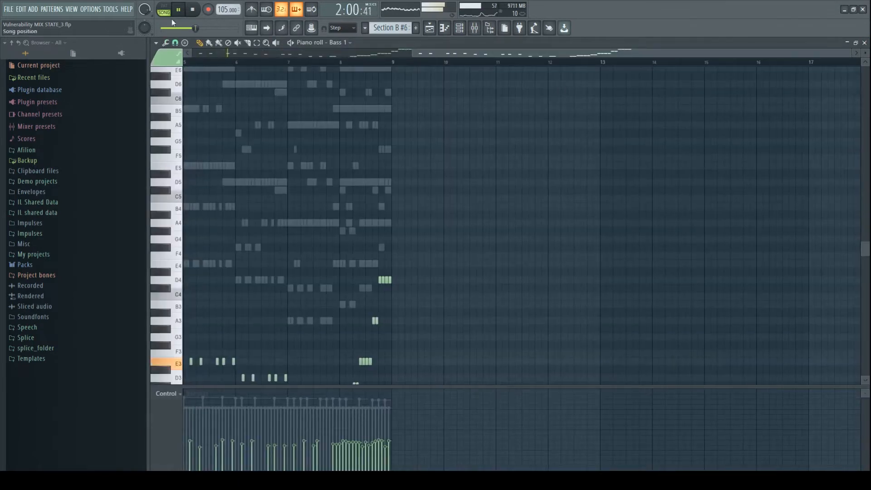
left_click(460, 28)
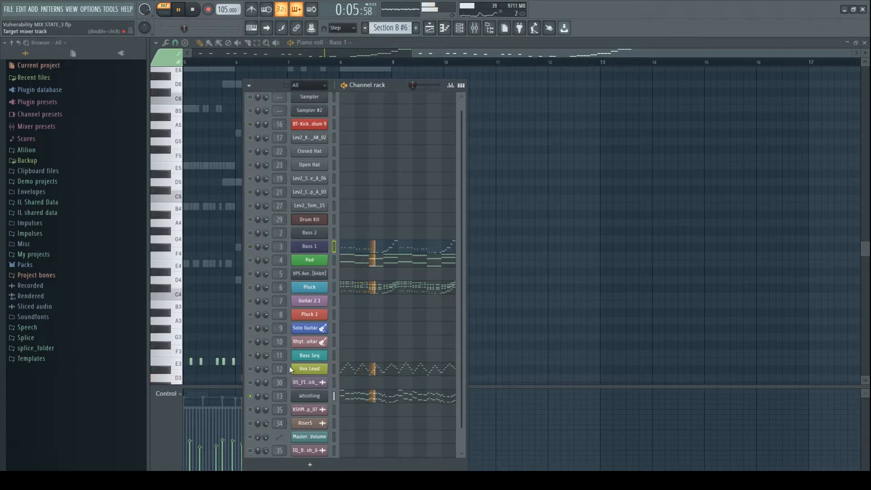
Step: Open the soloed Whistling channel's instrument and inspect its libraries, settings, mixer and player views during playback
left_click(318, 400)
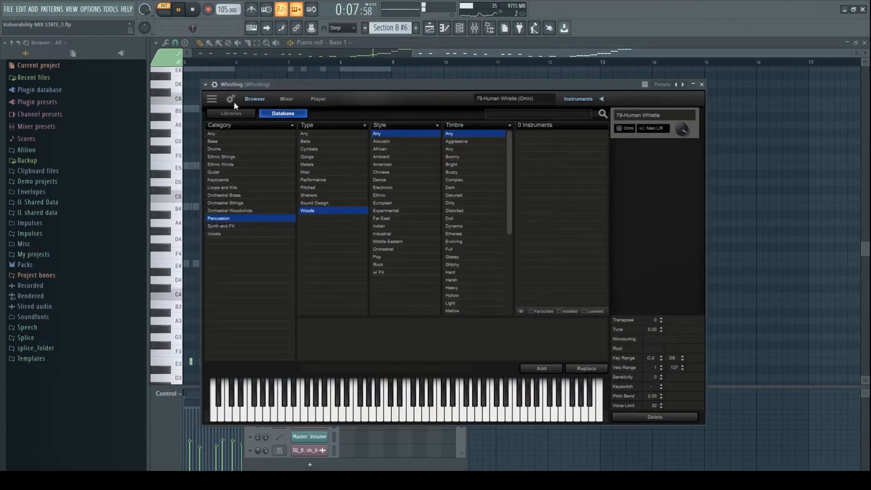
left_click(236, 113)
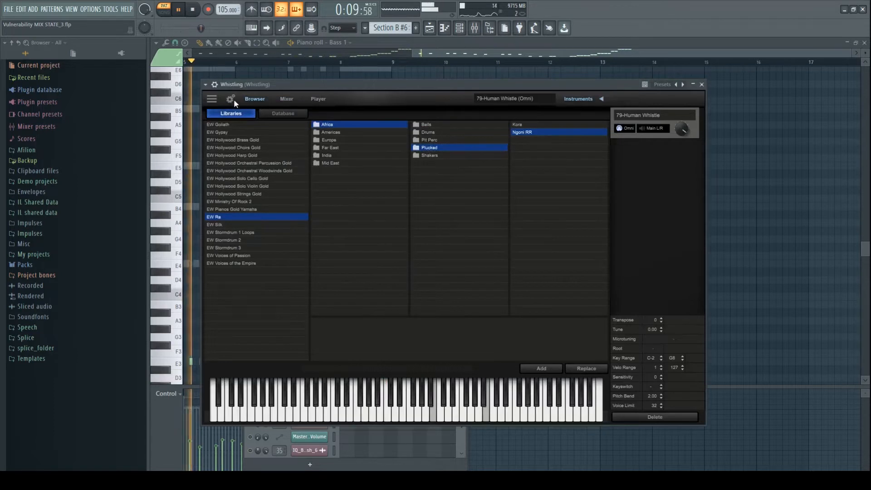
left_click(231, 99)
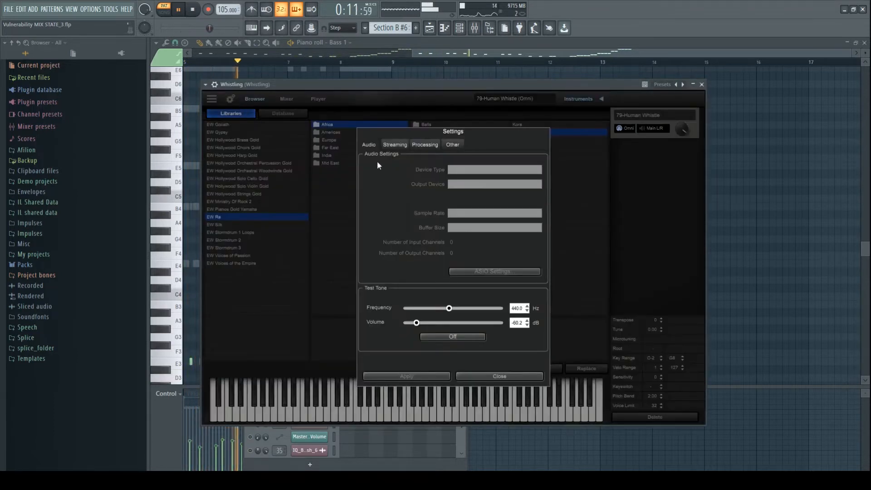
left_click(489, 378)
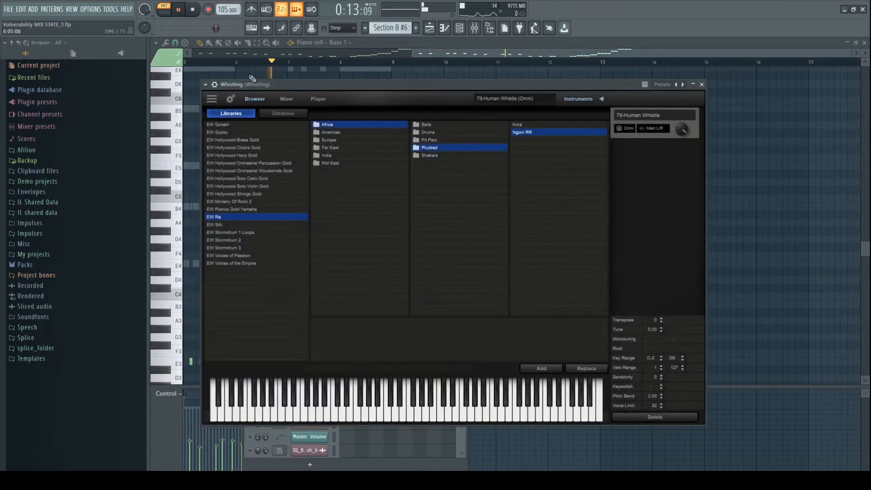
left_click(287, 99)
left_click(319, 99)
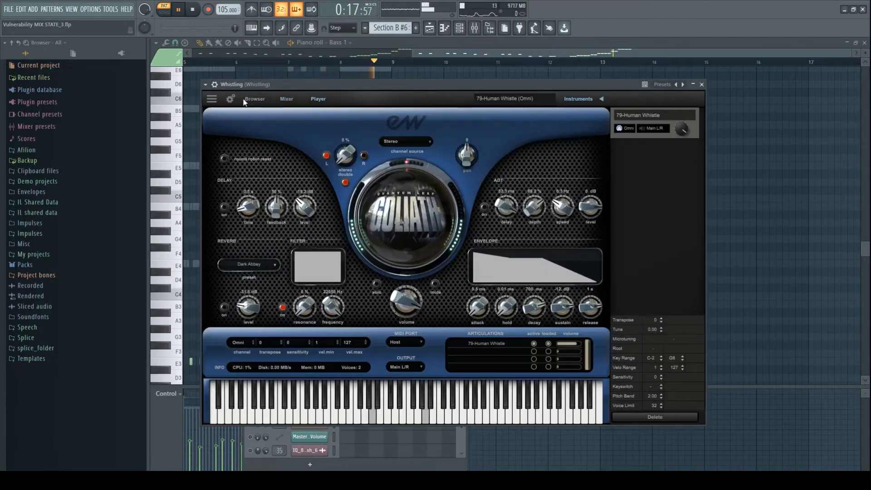
left_click(286, 98)
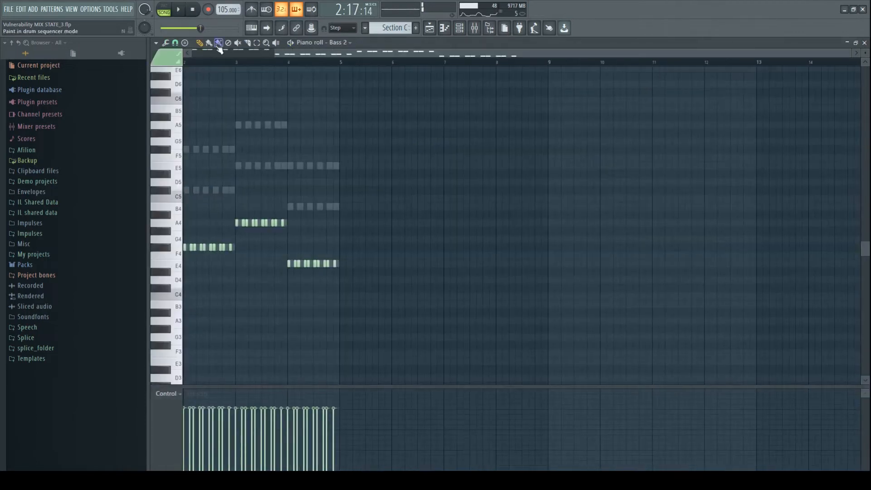
Step: Play the Section C pattern in pattern mode while inspecting the Bass 2 channel's Avenger instrument, and close it
left_click(172, 12)
left_click(459, 28)
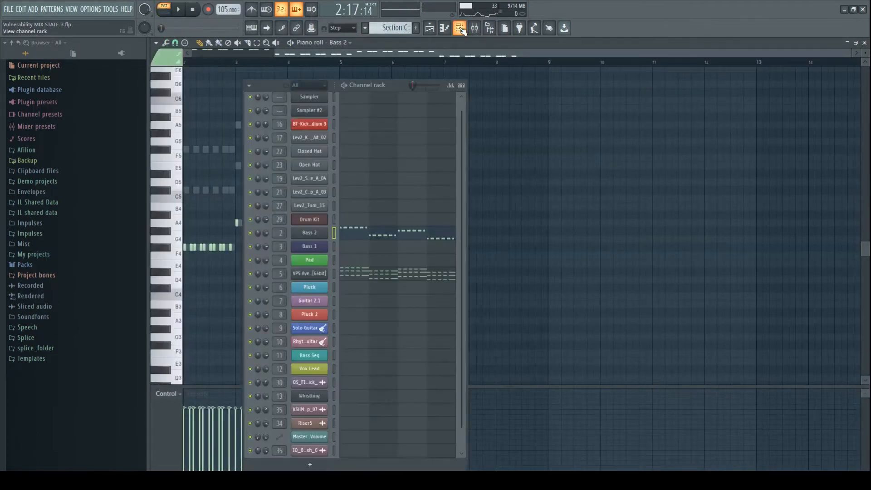
scroll(395, 256, "down", 2)
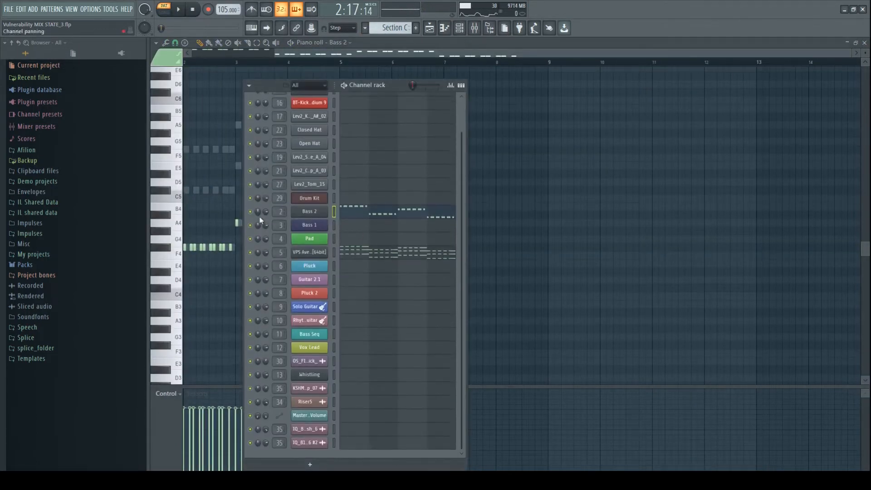
left_click(310, 212)
key("space")
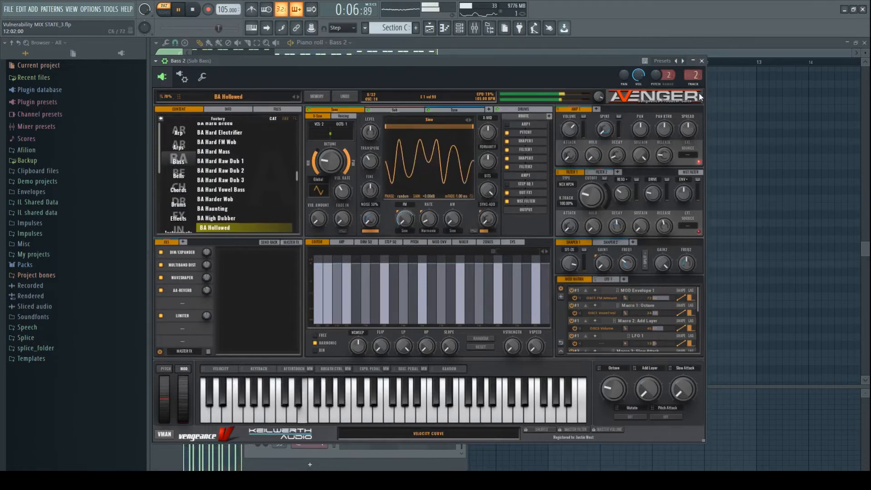
left_click(703, 62)
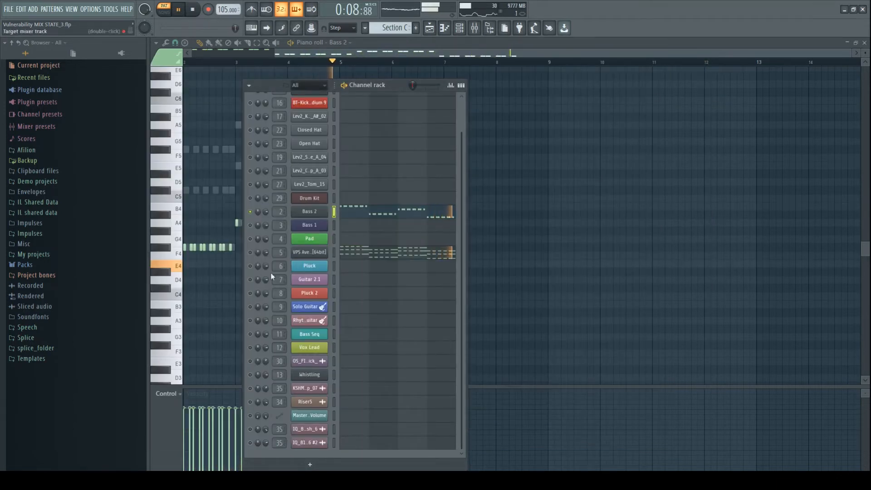
Step: Unmute the VPS Avenger channel alongside Bass 2, inspect its instrument during playback, and close the instrument and piano roll
left_click(250, 252)
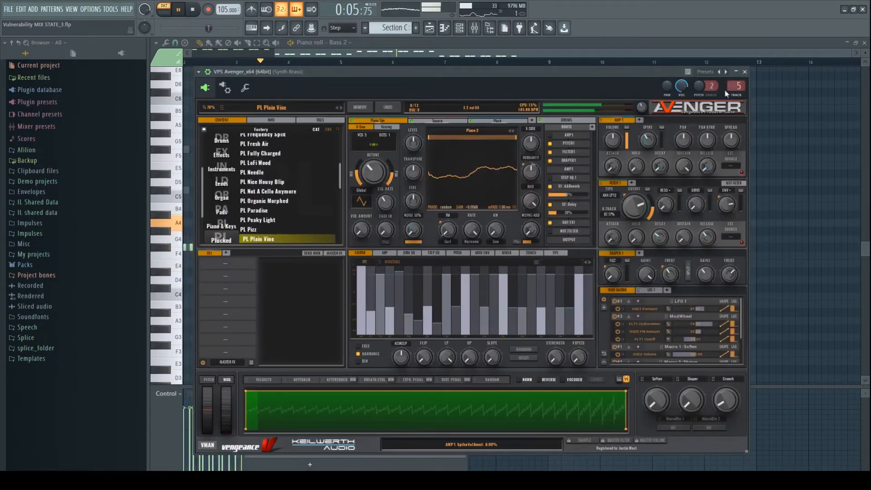
left_click(745, 71)
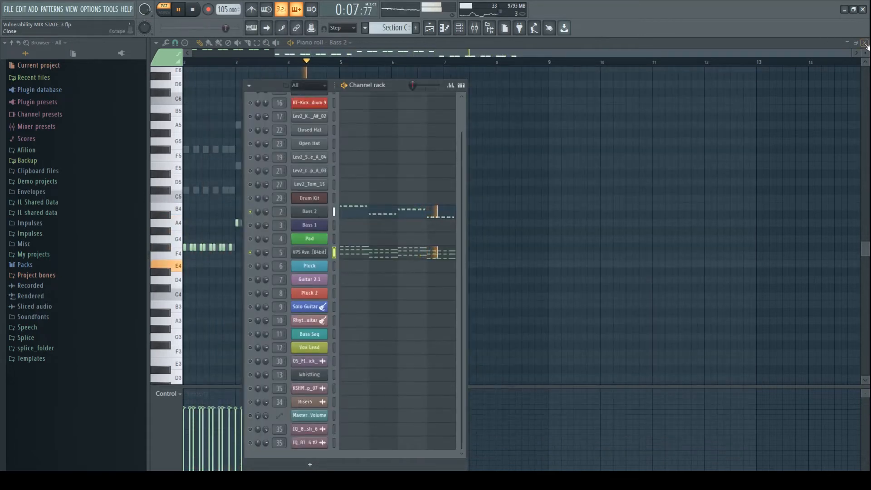
left_click(865, 42)
Step: Open Section C #4's notes and the channel rack, and inspect the soloed rhythm guitar channel's instrument before closing it
left_click(596, 120)
scroll(526, 131, "down", 5)
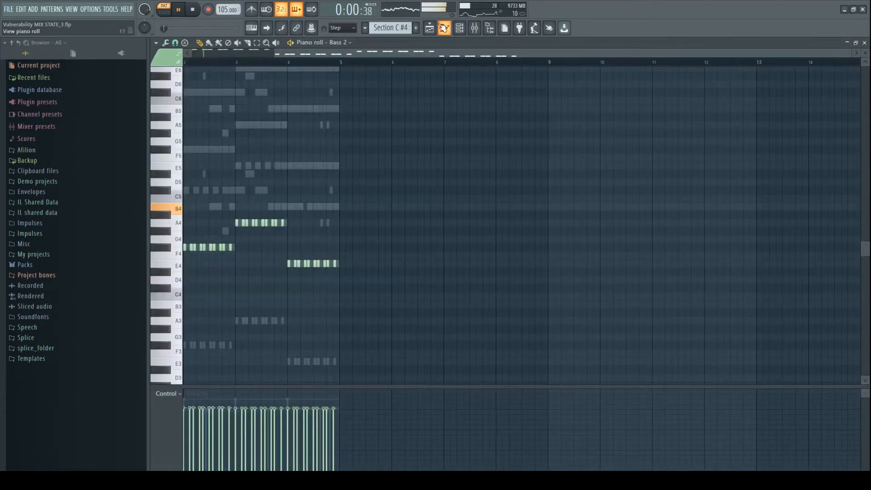
left_click(460, 27)
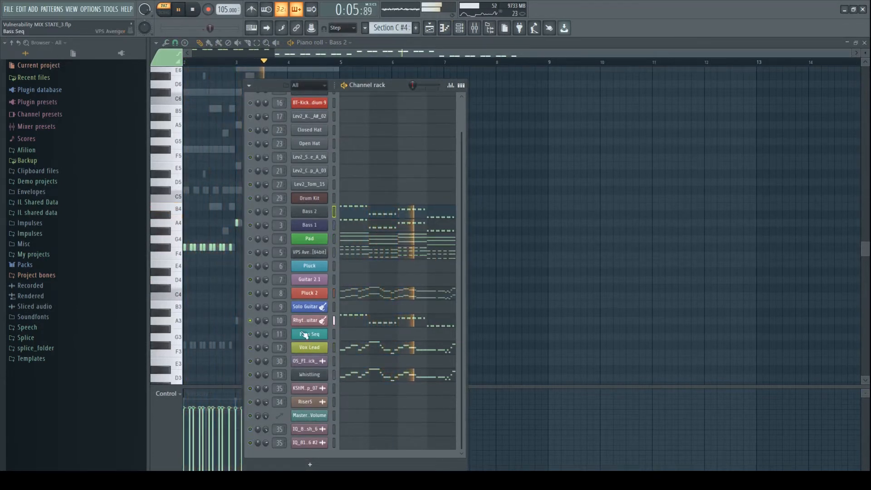
left_click(319, 320)
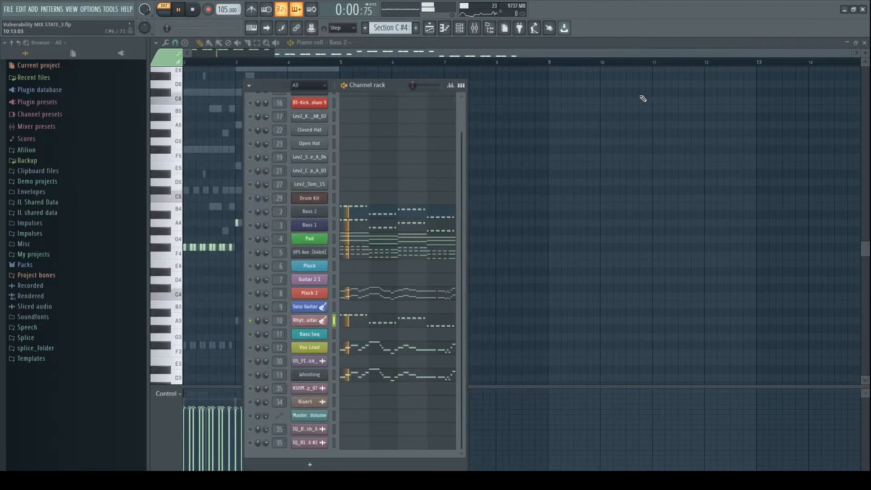
left_click(646, 97)
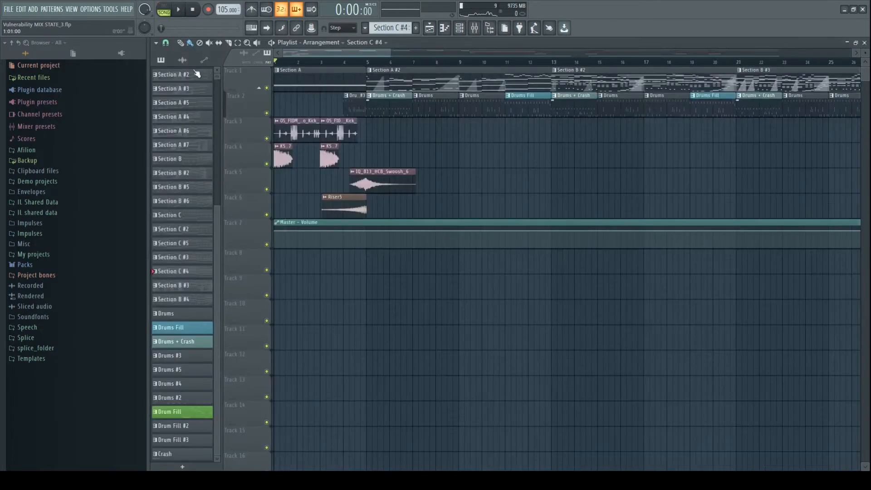
Step: Play the song while soloing playlist Track 4, Track 6 with the riser near bar 4, and Track 5 with the swoosh
key("space")
right_click(267, 164)
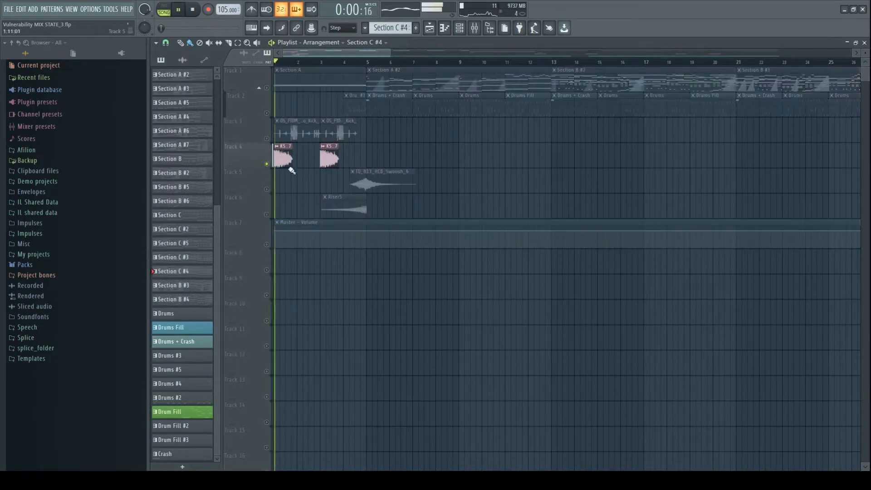
right_click(266, 215)
left_click(334, 62)
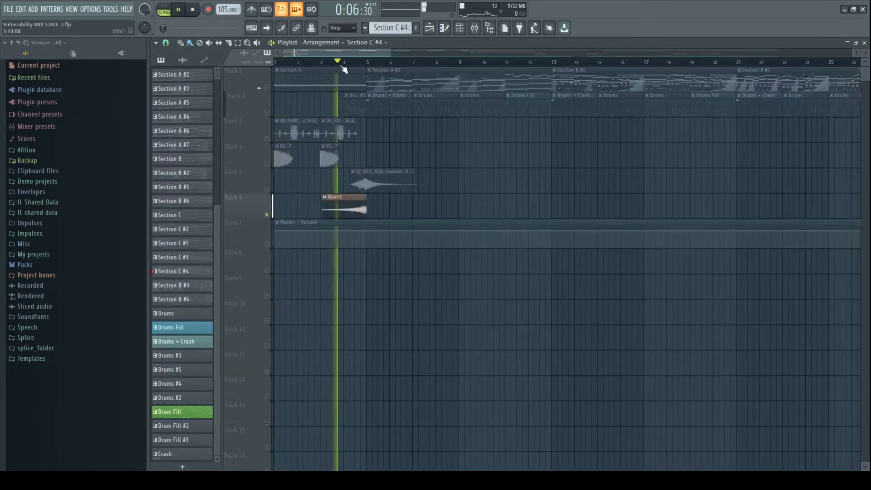
right_click(267, 189)
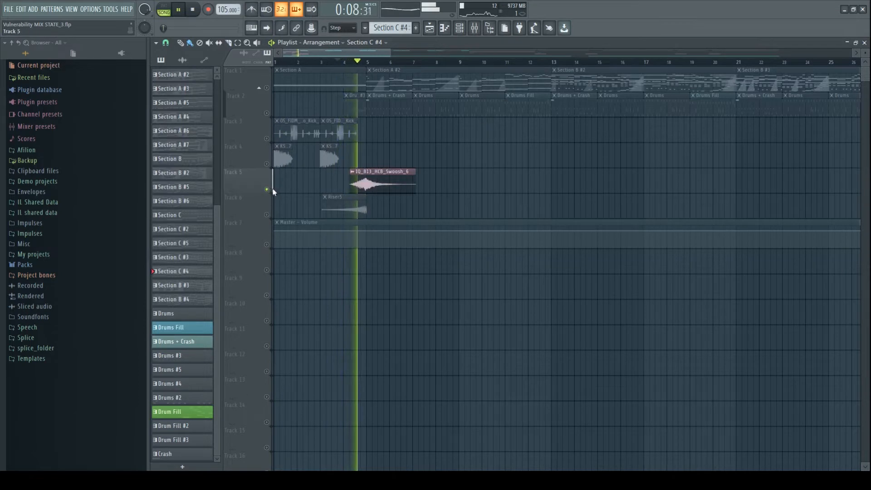
Step: Solo playlist Track 3 and audition its kick loops from the start of the song
right_click(267, 138)
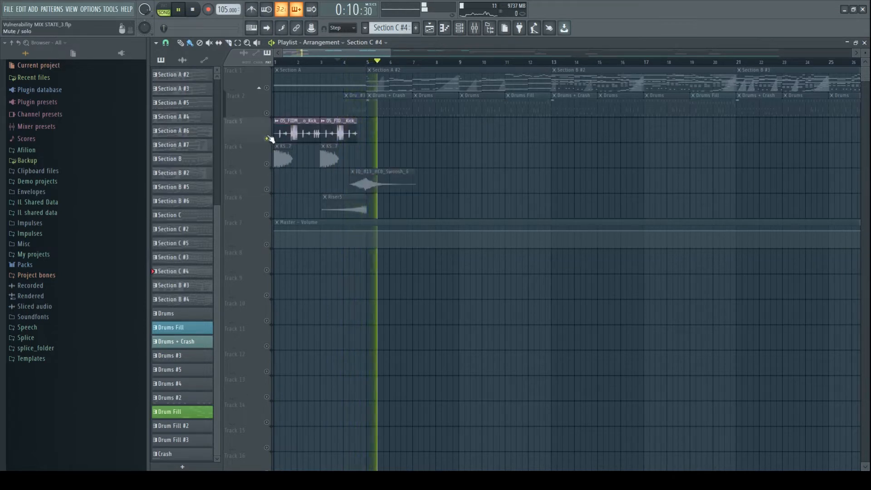
left_click(336, 62)
left_click(286, 62)
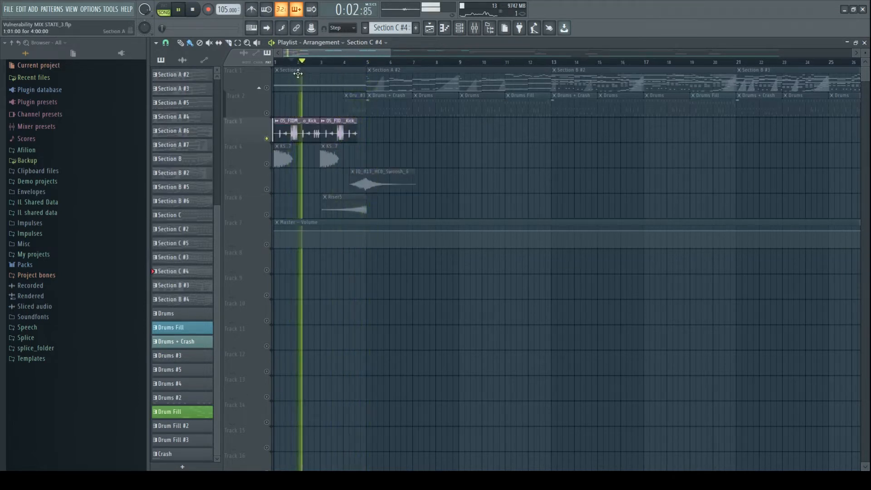
left_click(275, 63)
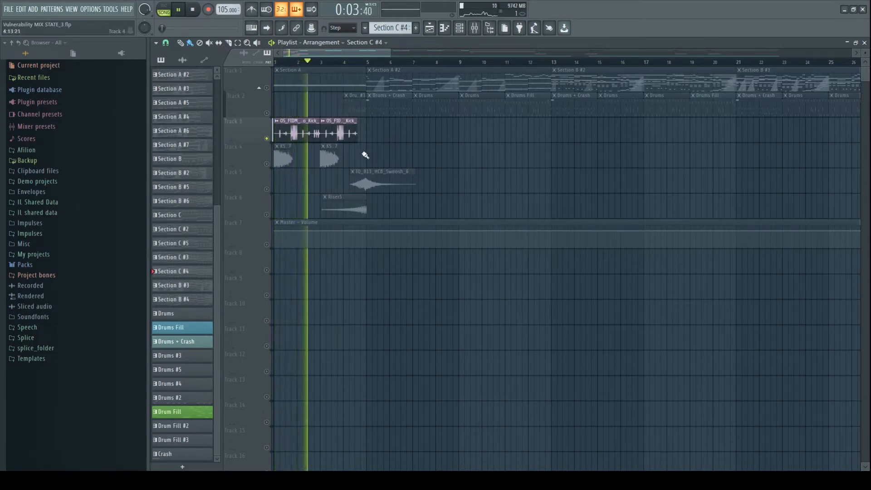
Step: Play the soloed Track 3 loops from about bar 45 and stop playback
scroll(357, 148, "down", 5)
left_click(467, 62)
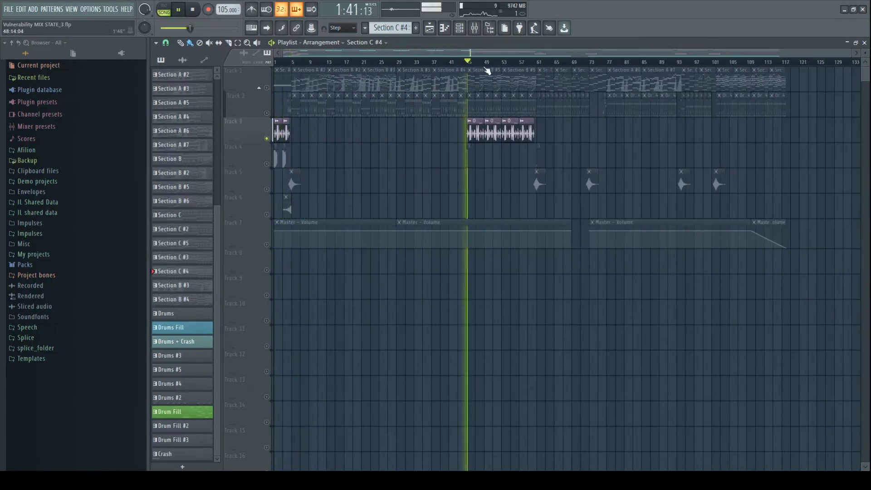
scroll(525, 125, "up", 4)
scroll(525, 128, "down", 4)
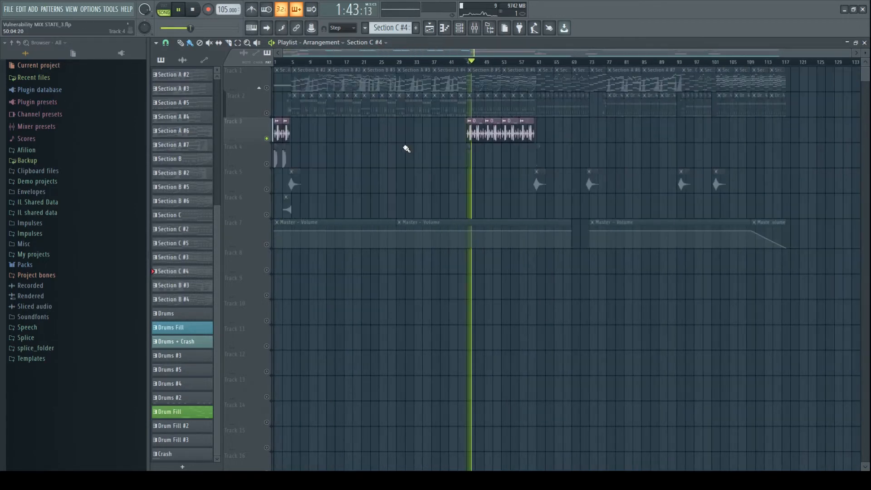
key("space")
Step: Solo playlist Track 2 and play its drum patterns from about bar 4
scroll(290, 108, "up", 4)
right_click(268, 113)
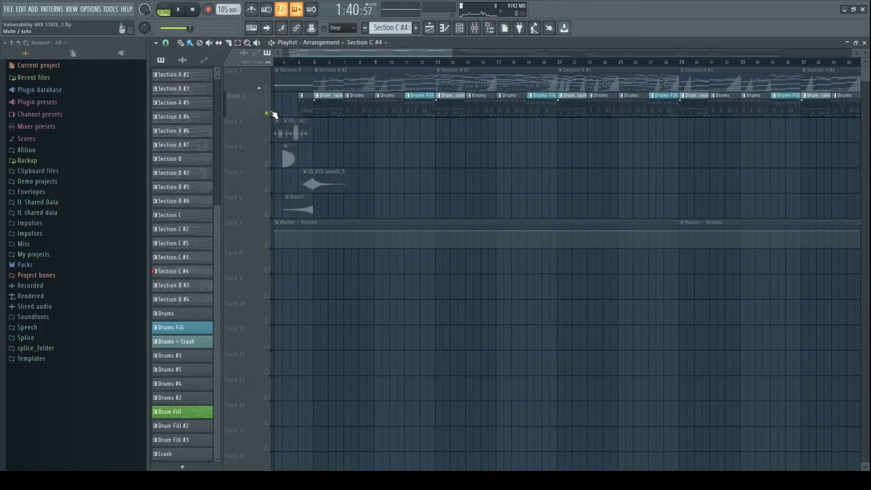
left_click(302, 60)
key("space")
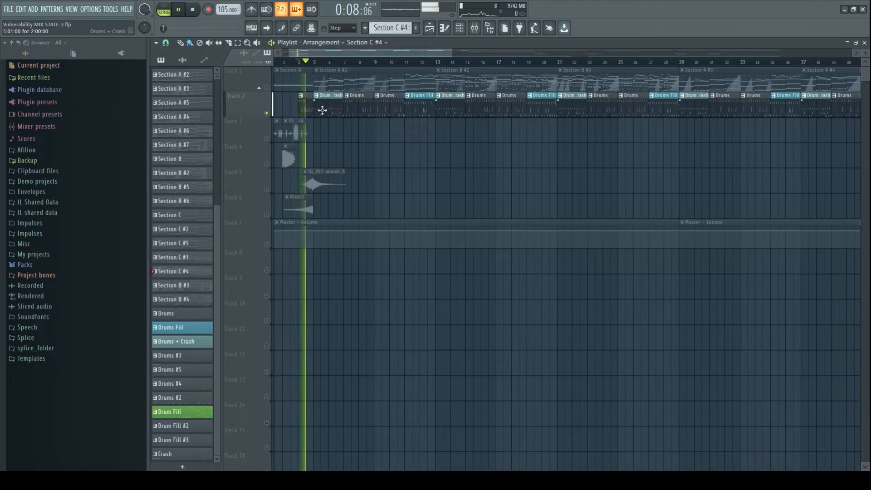
Step: Bring up the channel rack and inspect the Drum Kit channel's Kontakt instrument with the Abbey Road Modern Drummer kit during playback
key("F6")
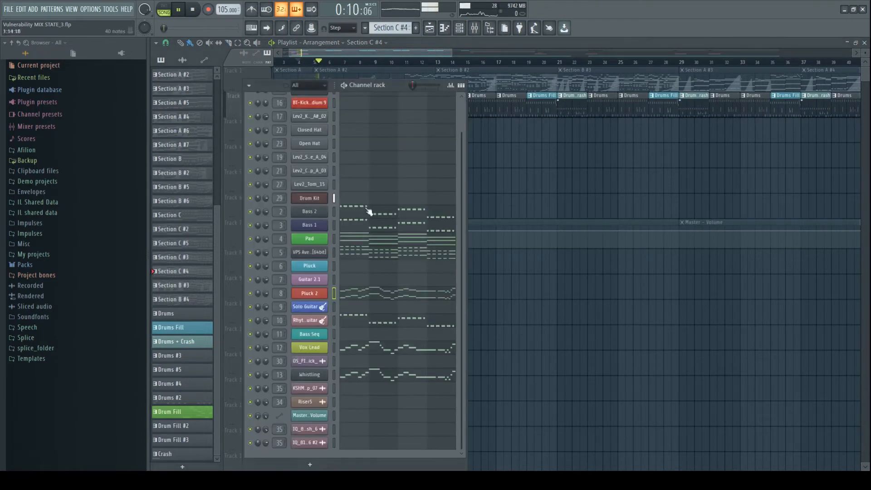
left_click(318, 201)
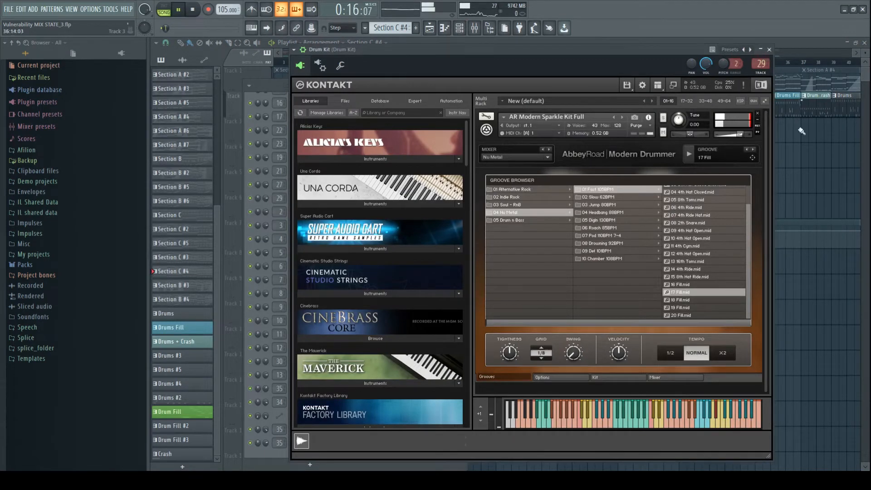
left_click(808, 143)
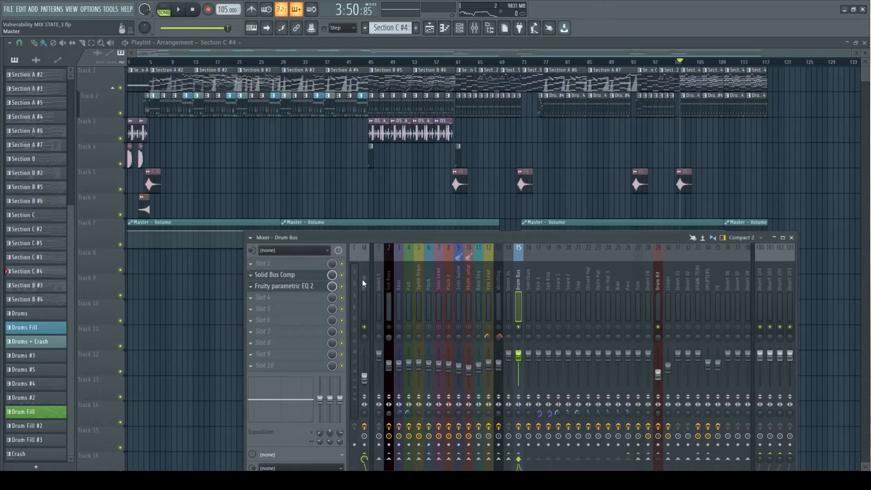
Step: Review the Master track's effect chain and move the mixer window up over the playlist
left_click(362, 281)
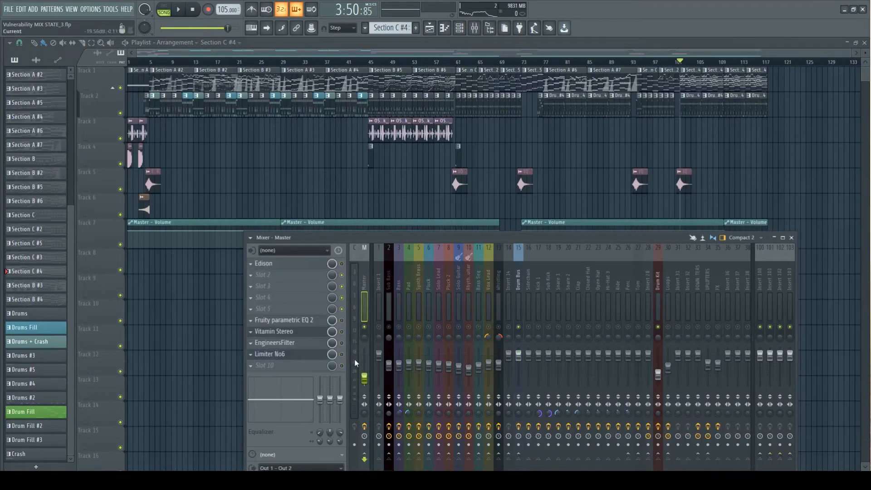
left_click_drag(365, 238, 336, 177)
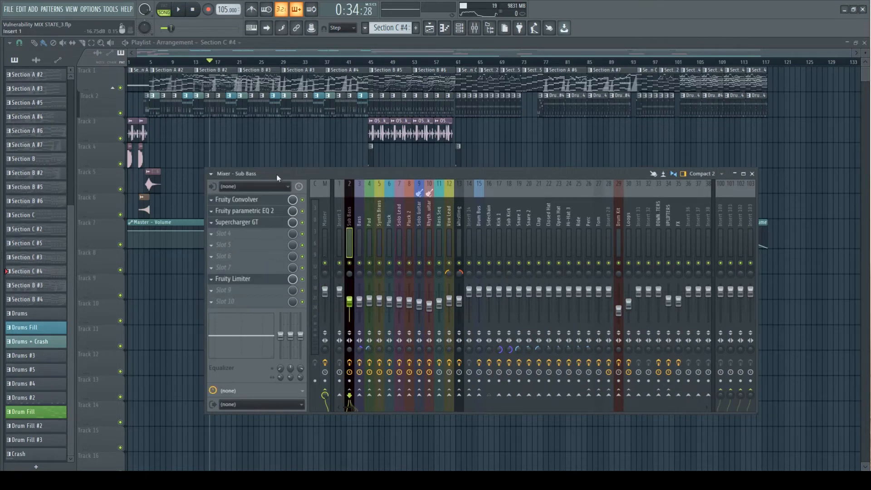
Step: Inspect the Fruity Convolver, Fruity parametric EQ 2 and Supercharger GT effects on the Sub Bass mixer track
left_click(269, 202)
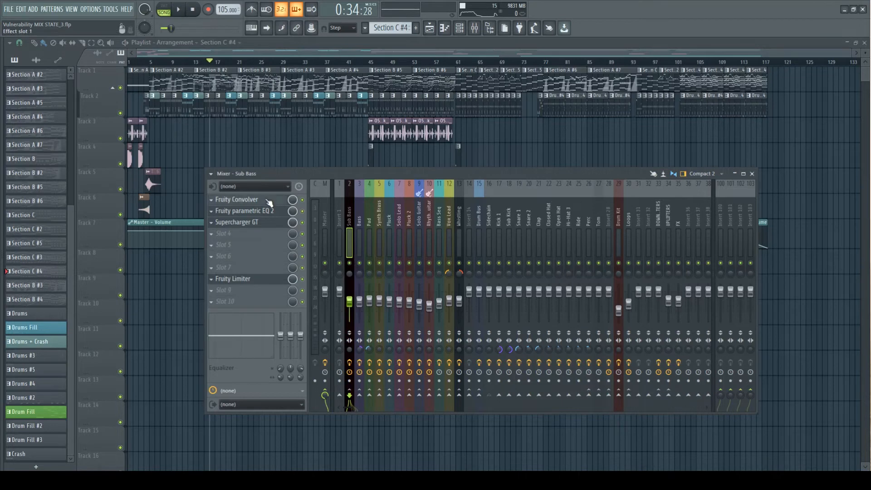
left_click(360, 173)
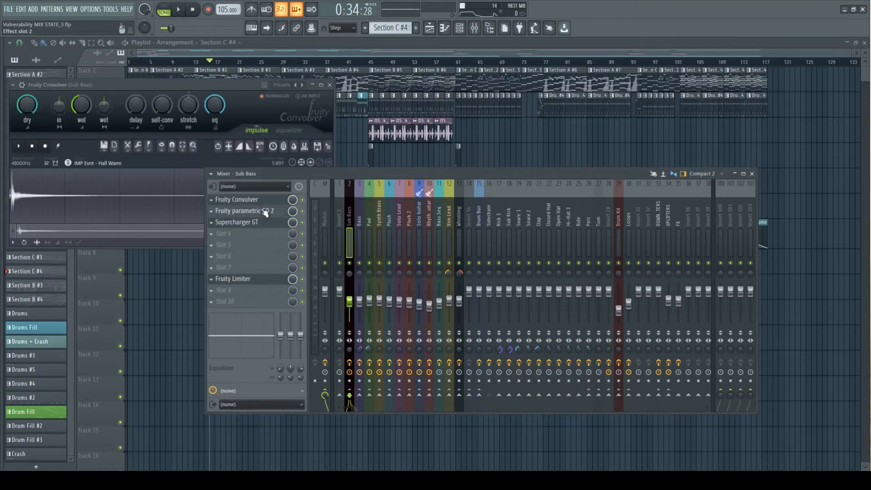
left_click(240, 213)
left_click(352, 175)
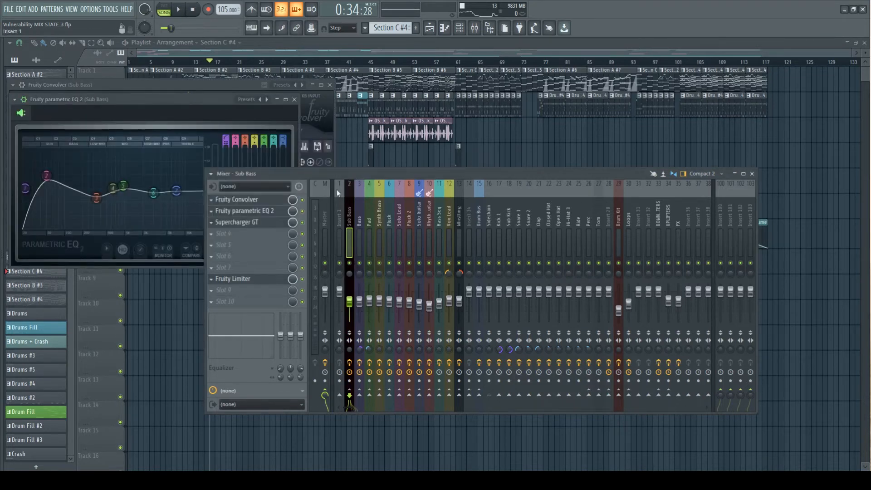
left_click(275, 224)
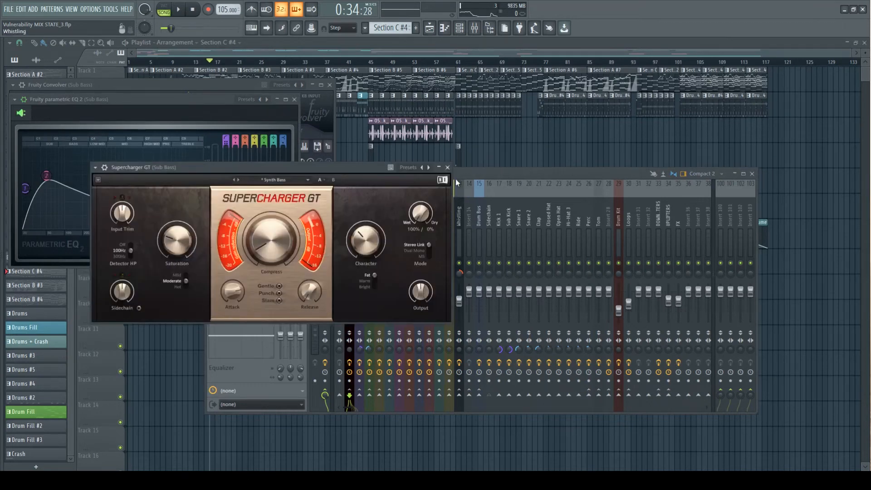
left_click(448, 167)
Step: During playback, inspect the Pad track's Fruity parametric EQ 2 and review the Pluck track's effect chain, and stop playback
key("space")
left_click(368, 209)
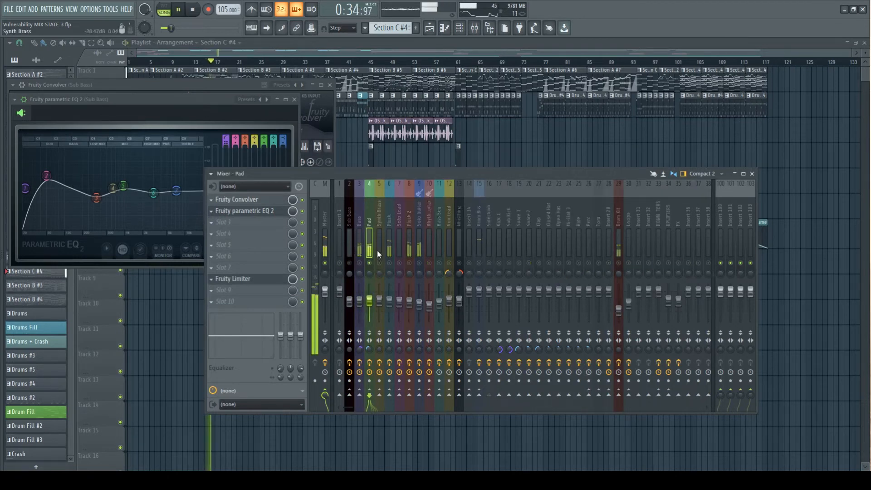
left_click(270, 212)
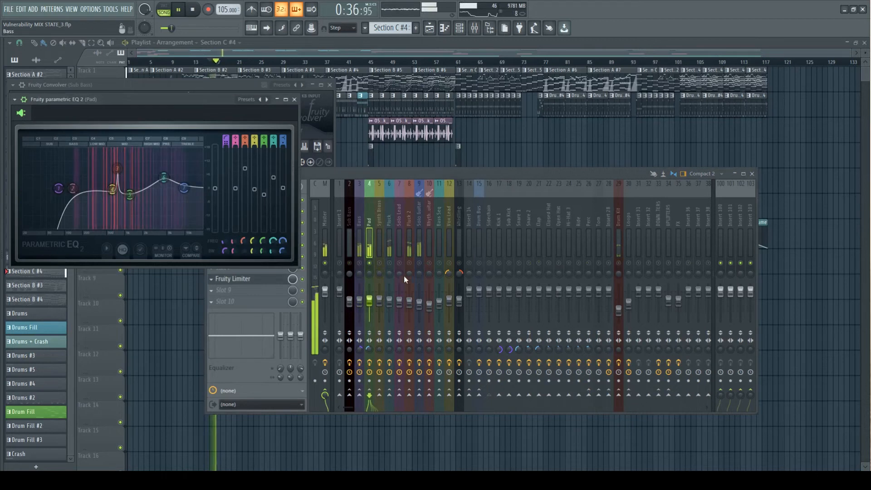
left_click(392, 261)
left_click(388, 221)
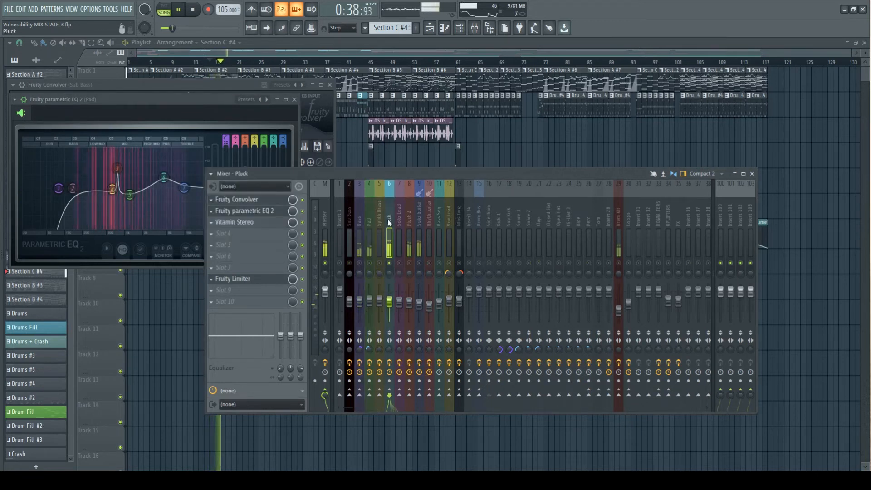
key("space")
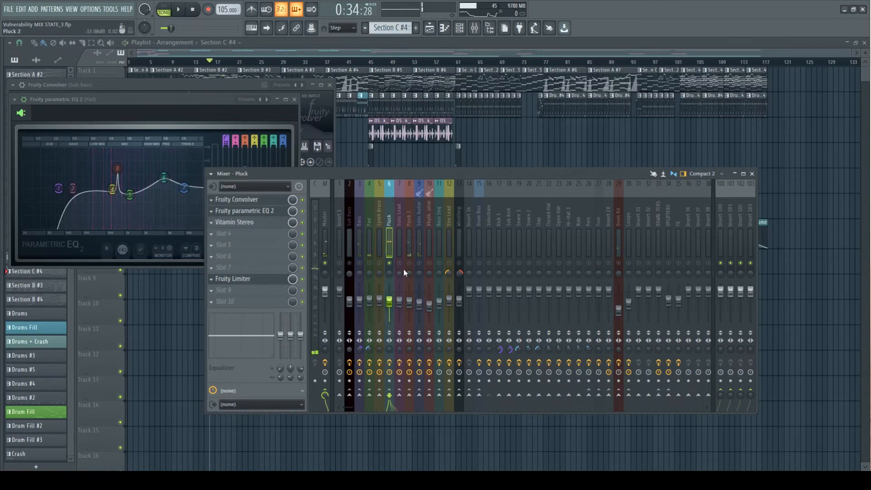
Step: Play the song and inspect the Supercharger GT on the Pluck 2 mixer track
left_click(408, 215)
key("space")
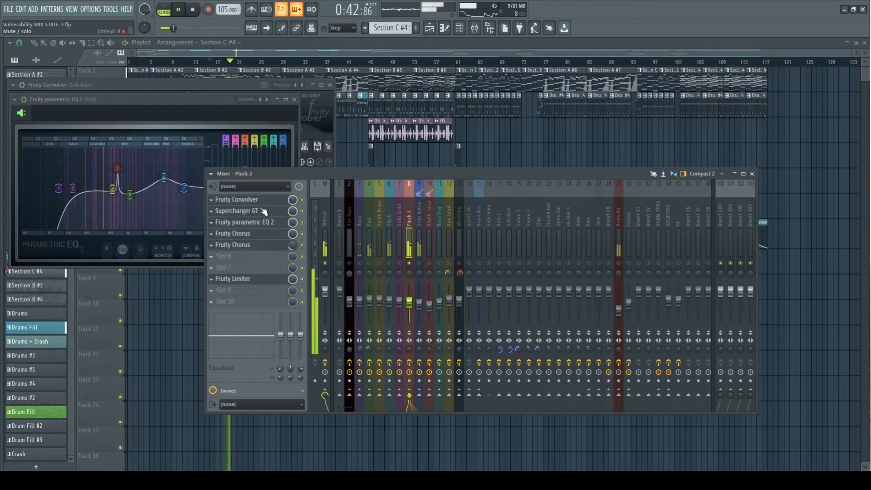
left_click(303, 216)
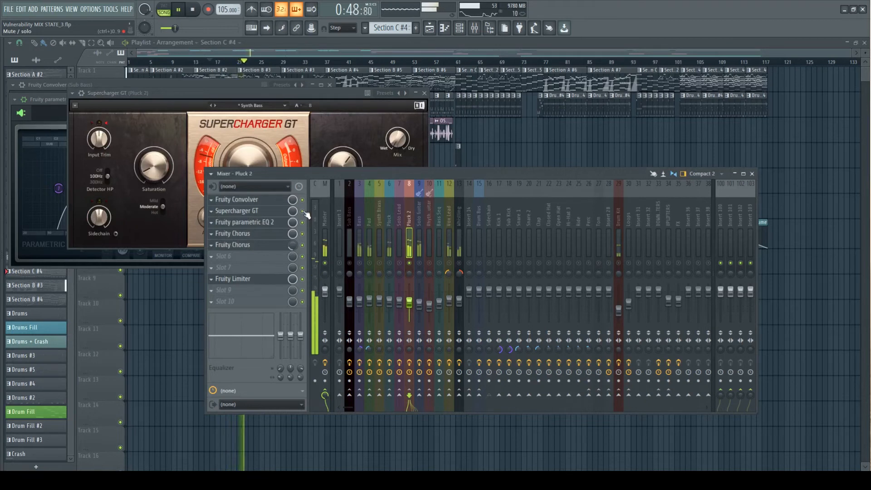
left_click(327, 142)
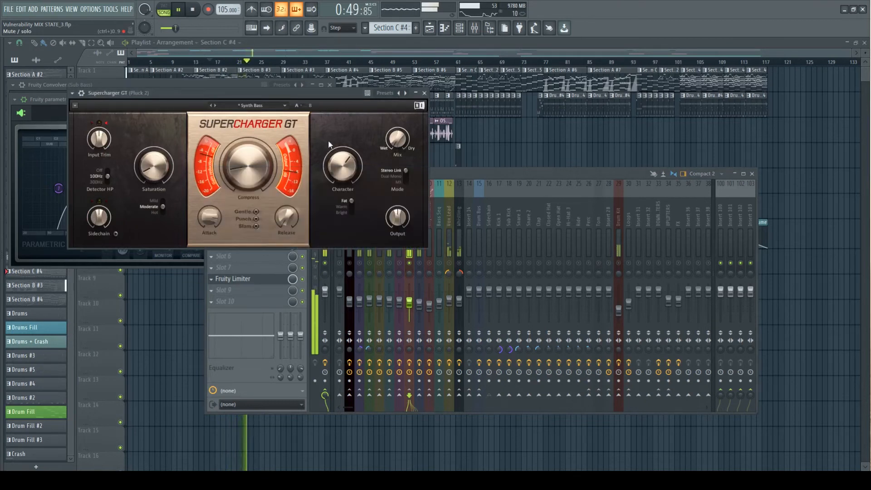
left_click(484, 176)
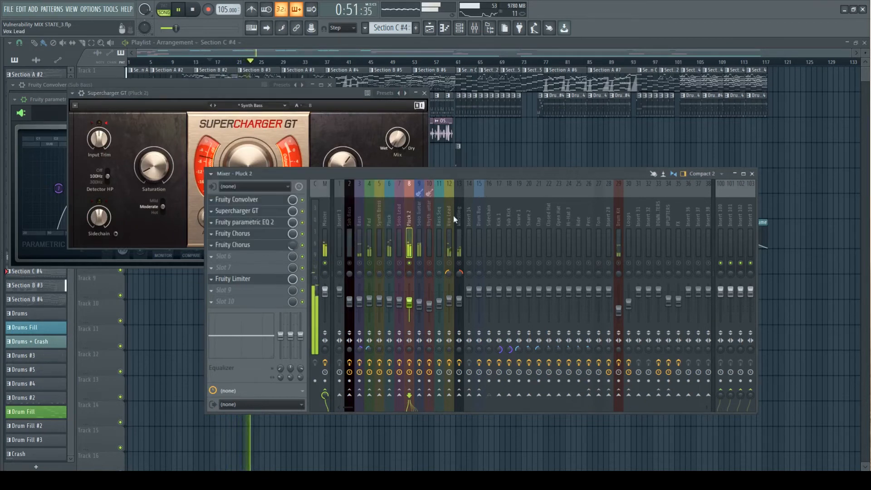
Step: Inspect the Guitar Rig 5 and Replika XT effects on the Solo Guitar track while playing the song
left_click(418, 219)
key("space")
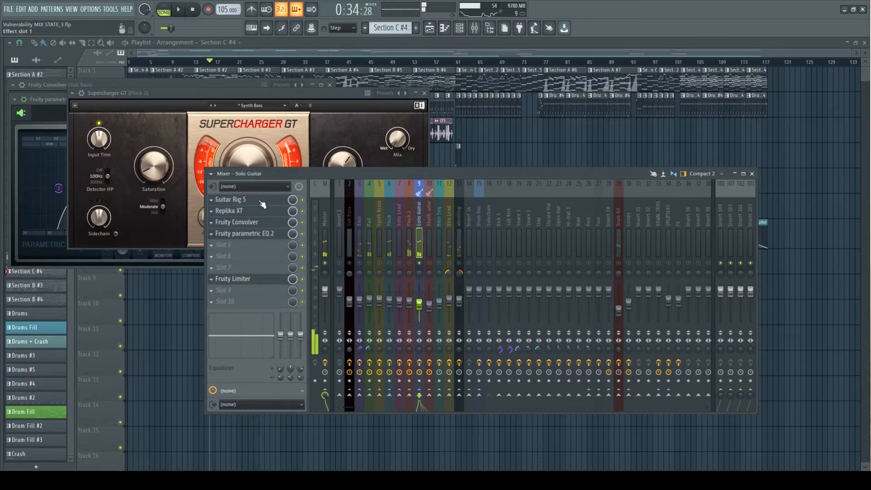
left_click(263, 203)
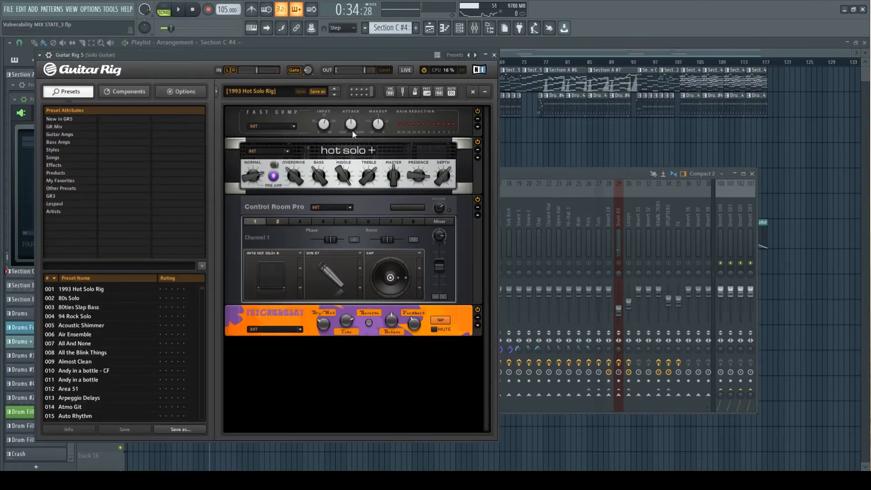
key("space")
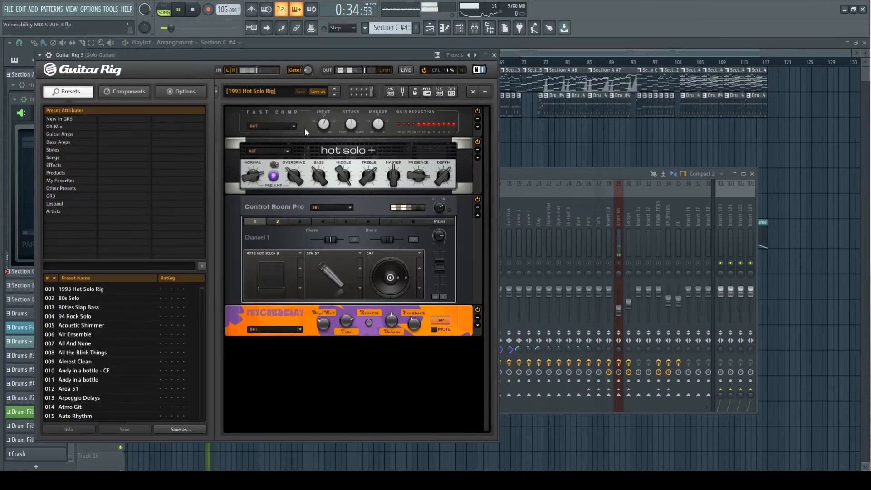
left_click(494, 54)
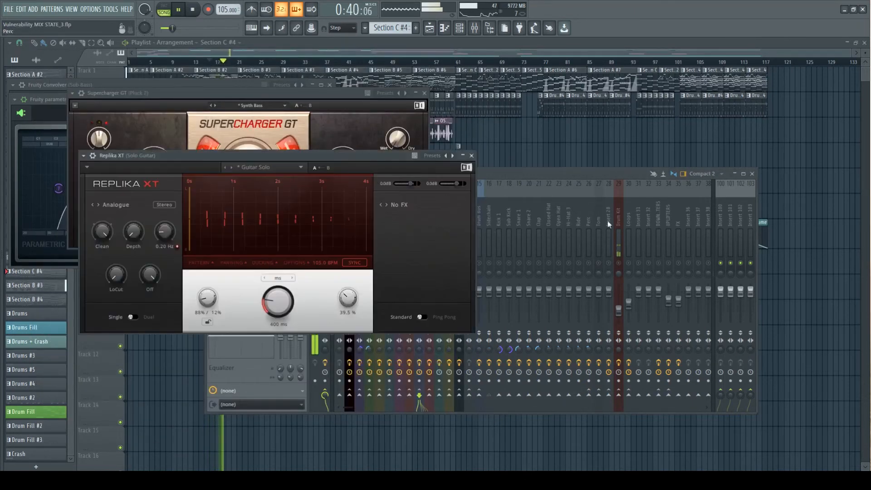
left_click(537, 170)
Step: Play the song from about bar 102 and inspect Guitar Rig 5 on the Rhythm Guitar mixer track
key("space")
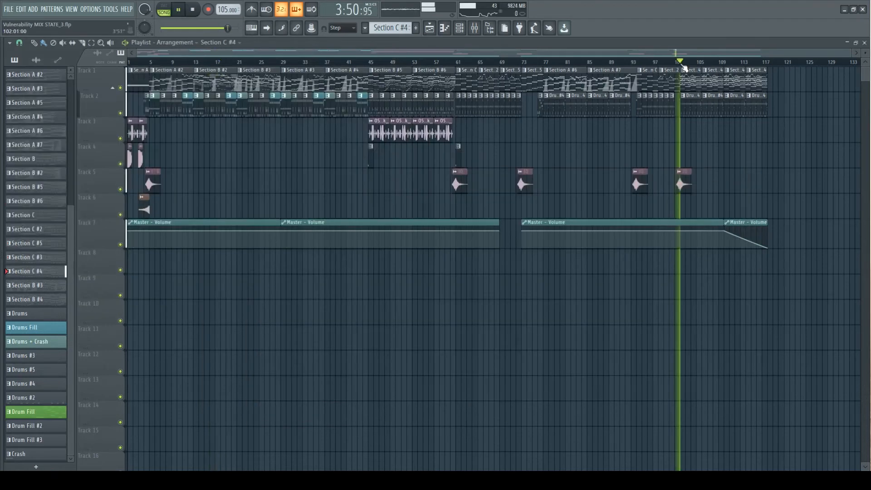
left_click(475, 28)
left_click(426, 215)
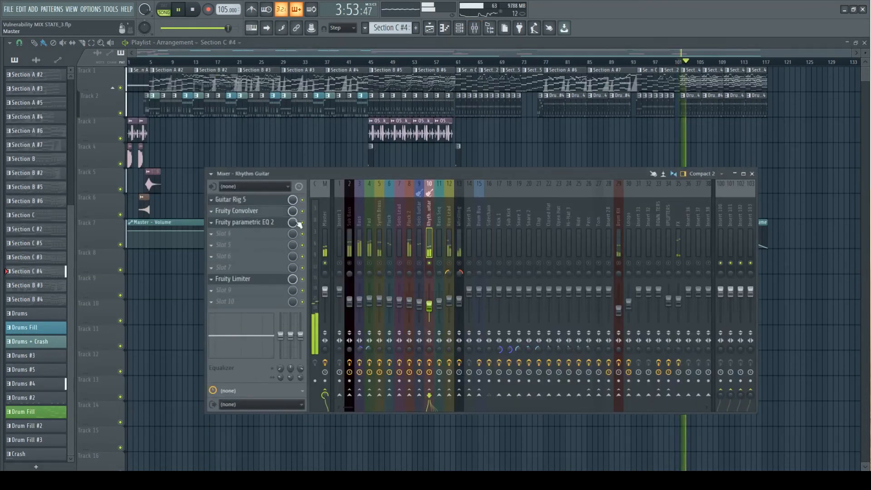
left_click(236, 199)
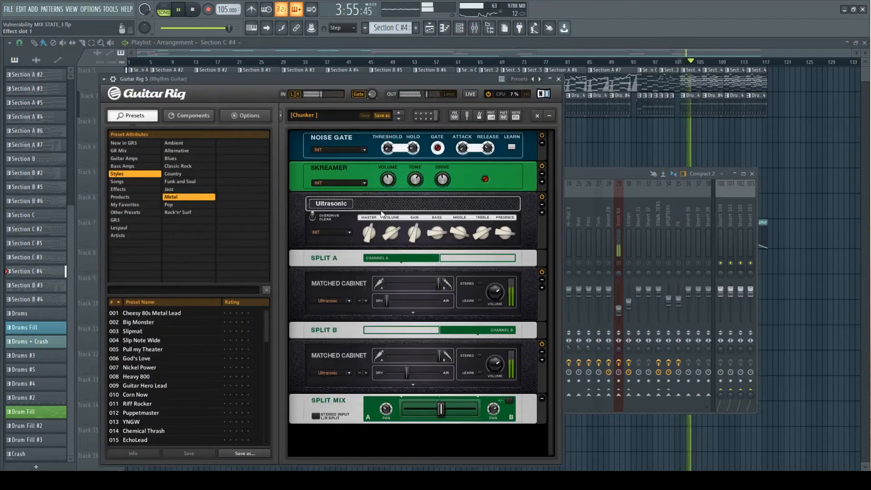
Step: Return to the mixer and review the effect chains of the Vox Lead and Whistling tracks
left_click(602, 172)
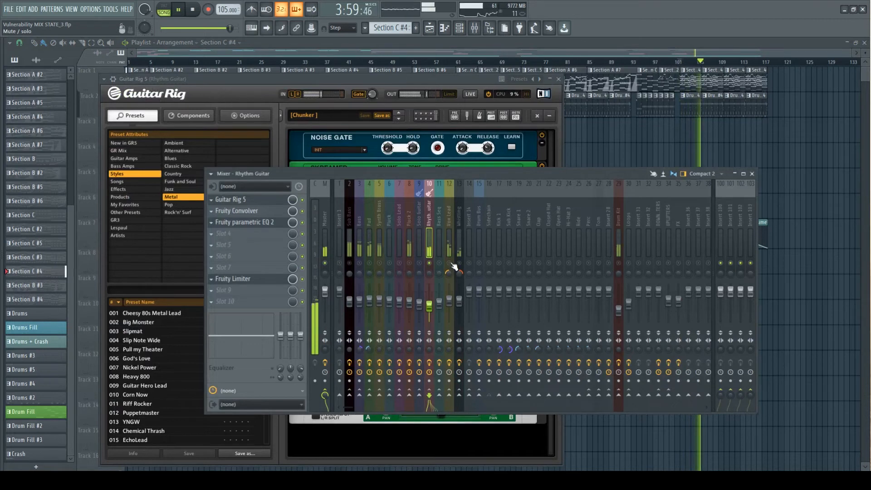
left_click(449, 213)
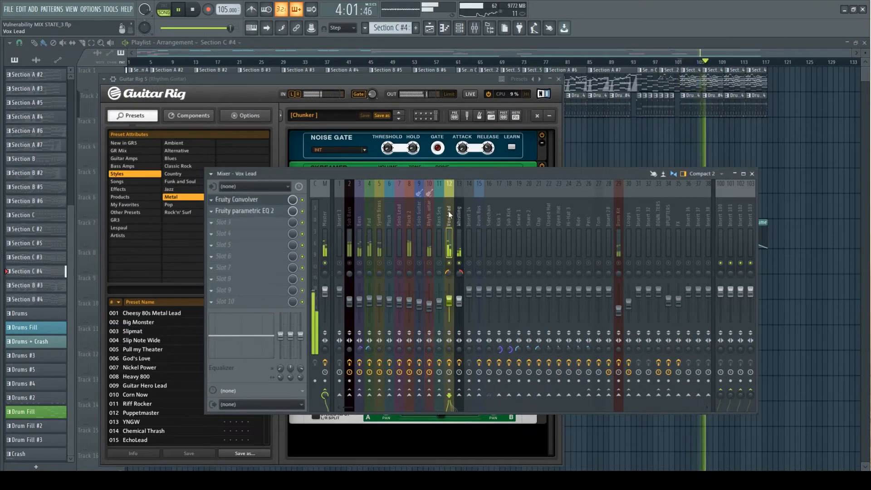
left_click(458, 217)
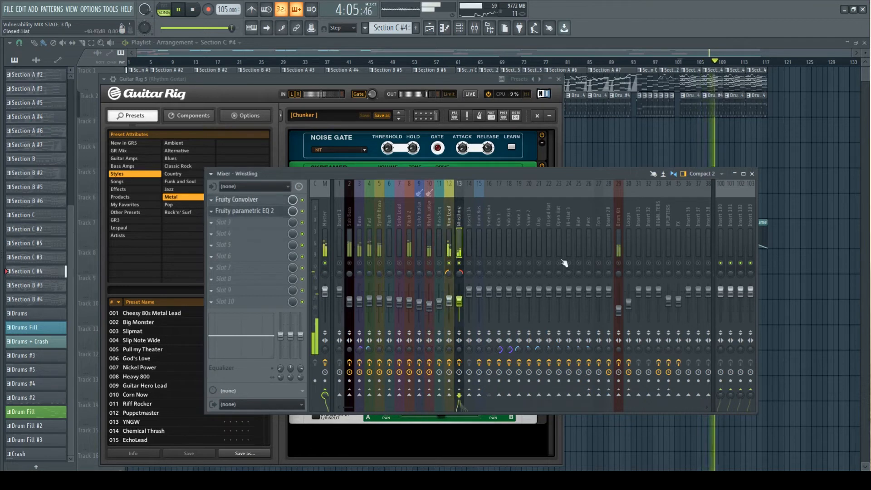
Step: Solo the Drum Kit mixer track and inspect its Fruity Convolver and Fruity Blood Overdrive effects during playback
right_click(619, 264)
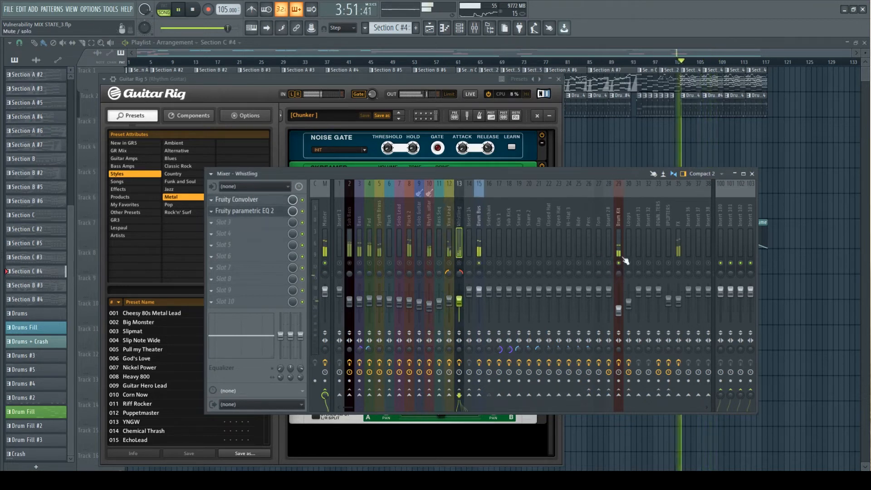
left_click(622, 210)
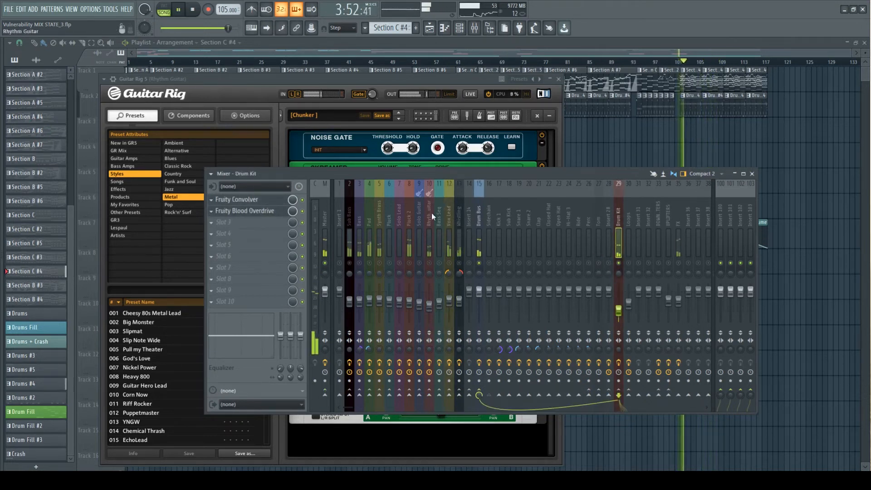
left_click(267, 202)
left_click(421, 174)
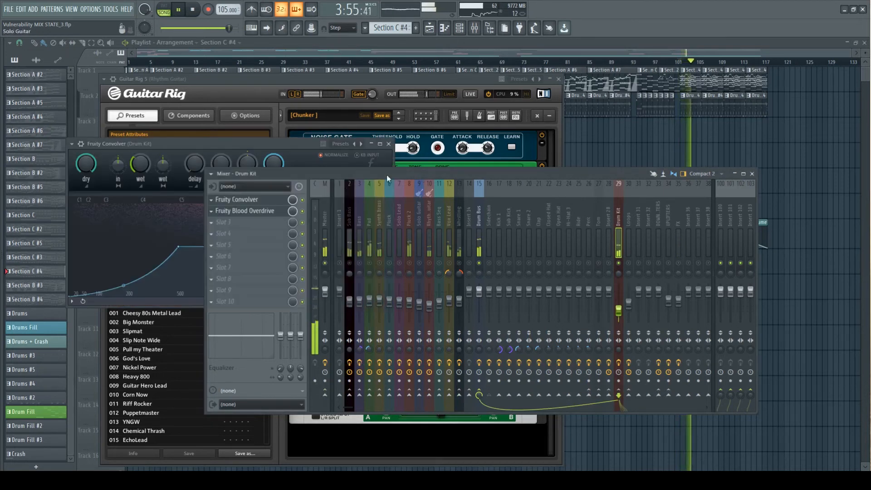
left_click(269, 217)
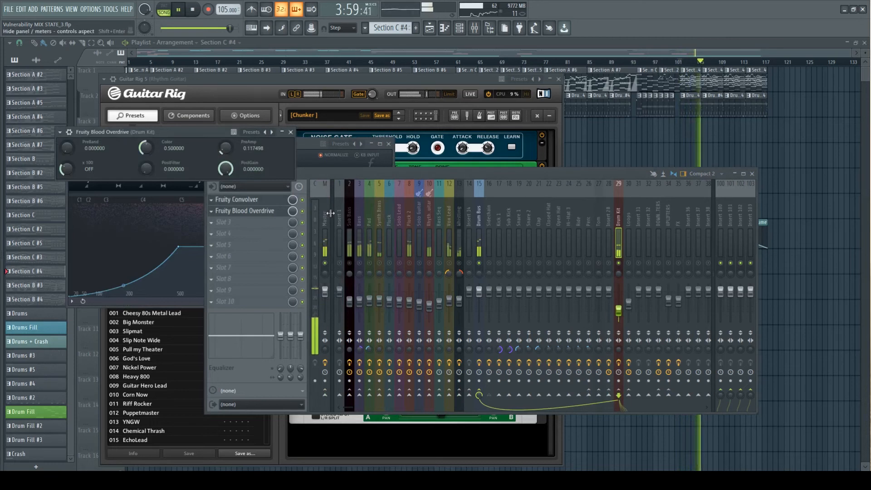
Step: Review the Drum Bus track's effect chain, including its Solid Bus Comp
left_click(307, 213)
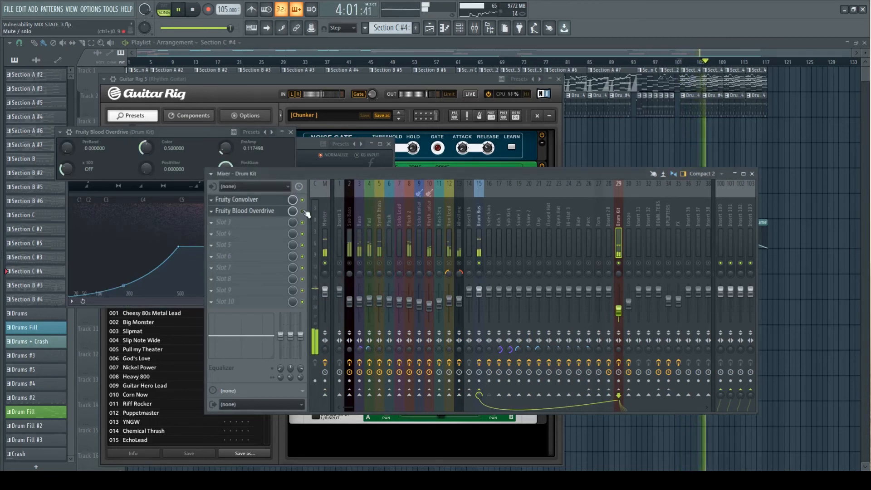
left_click(479, 216)
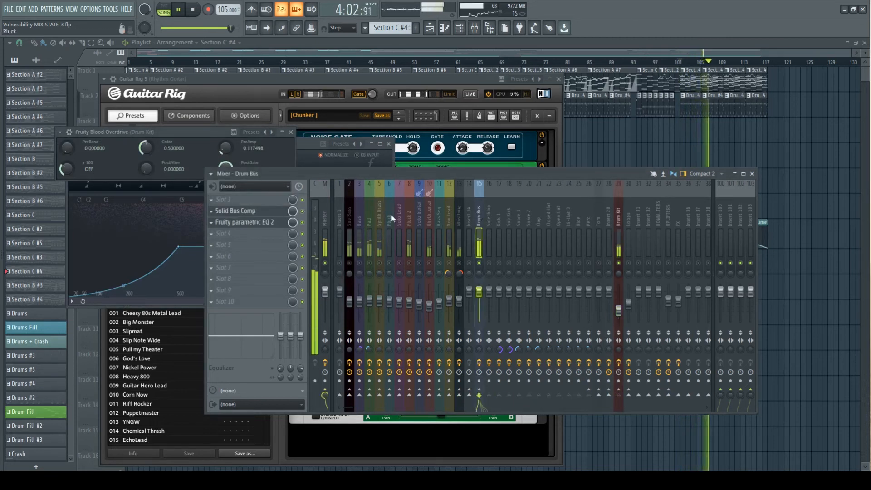
left_click(272, 216)
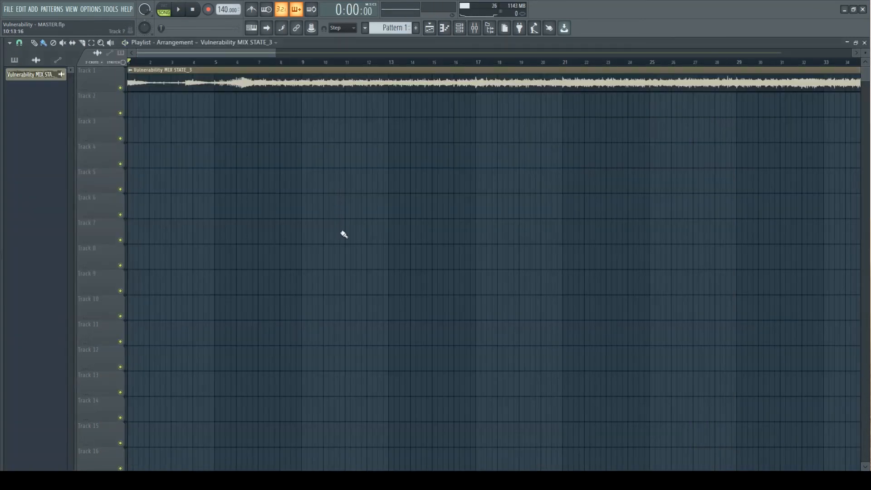
Step: In the Vulnerability - MASTER project, open Ozone 8 on the Master track and inspect its Equalizer module
scroll(344, 237, "down", 5)
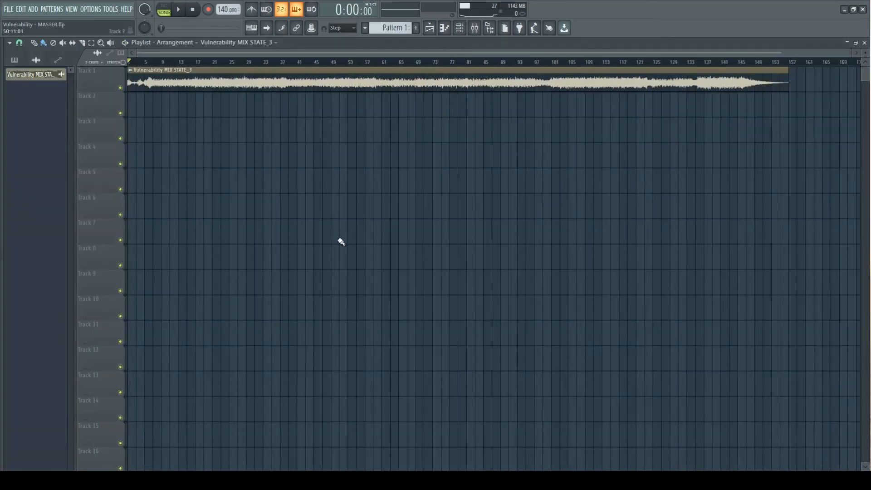
left_click(475, 29)
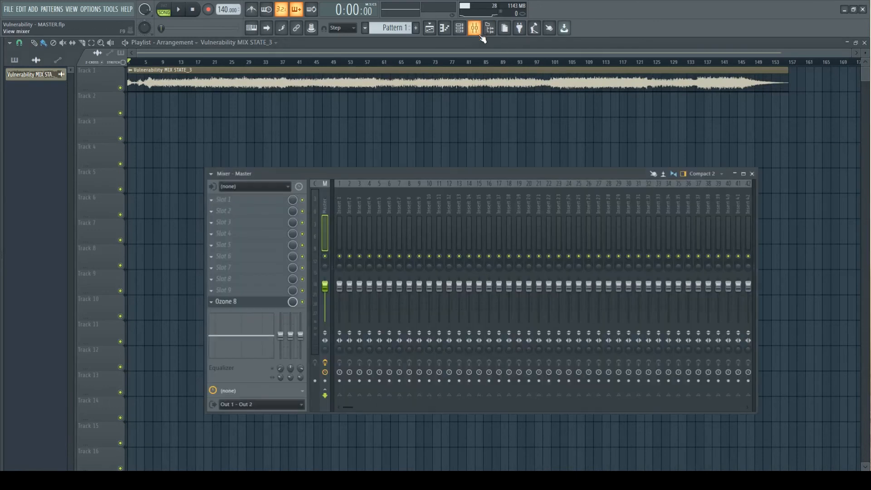
left_click(272, 301)
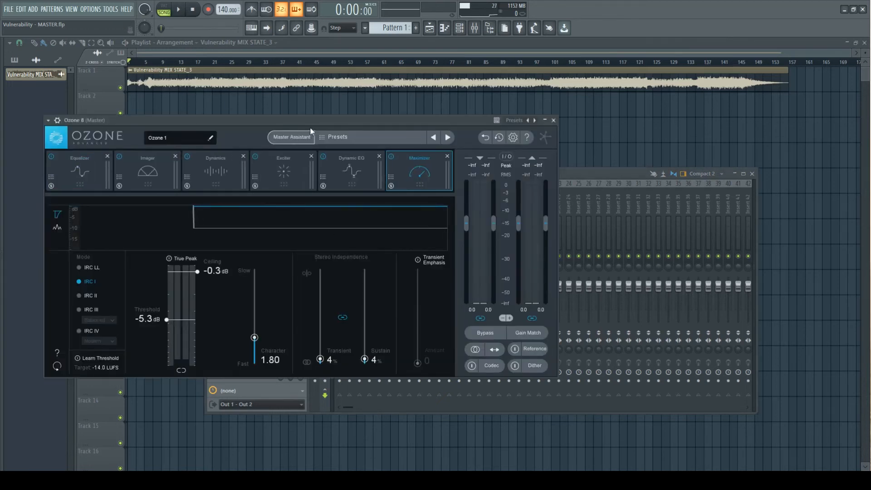
left_click(79, 168)
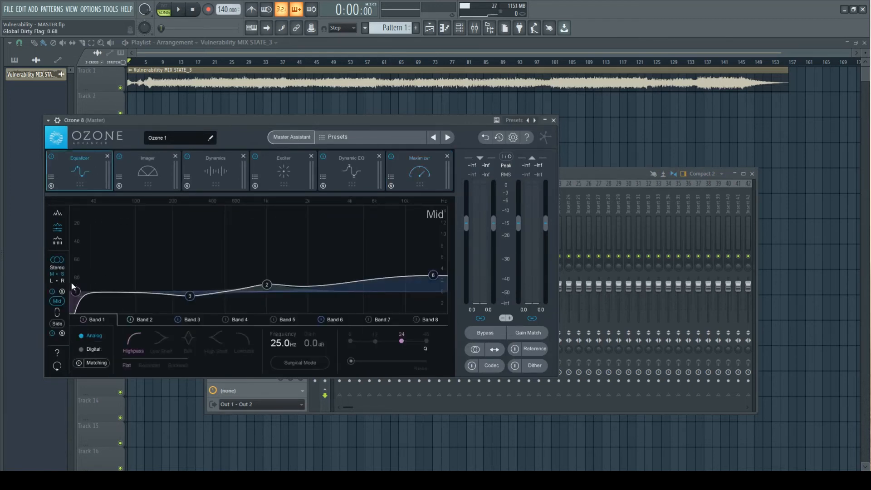
Step: Play the master briefly to watch the Ozone 8 Equalizer's spectrum, and open the Imager module to review its stereo width bands
key("space")
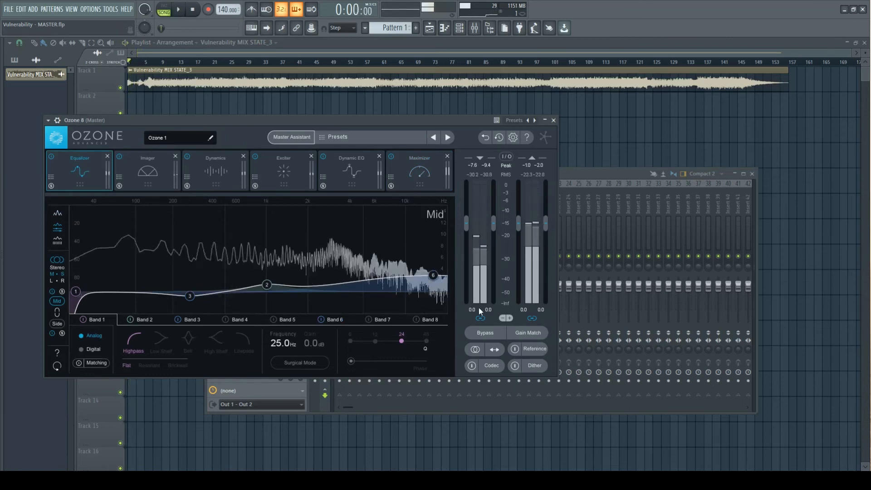
key("space")
left_click(165, 168)
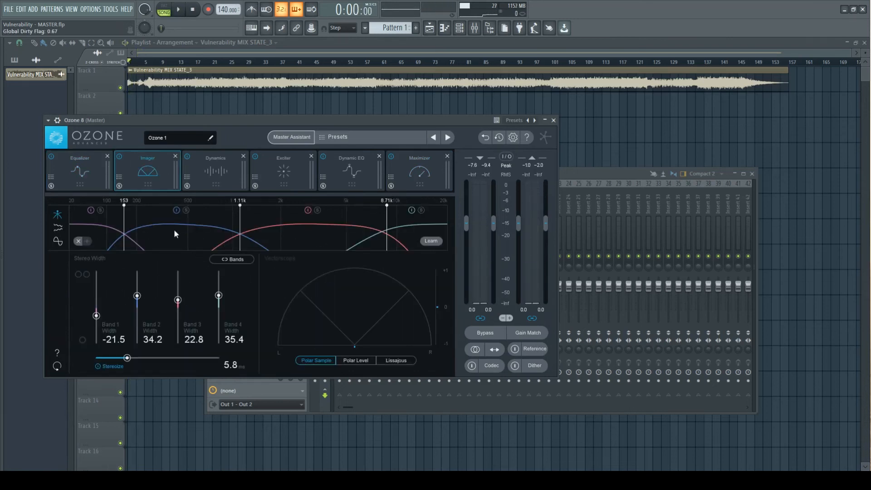
Step: Inspect the Ozone 8 Dynamics module's multiband compression while the song plays from the start
left_click(221, 167)
key("space")
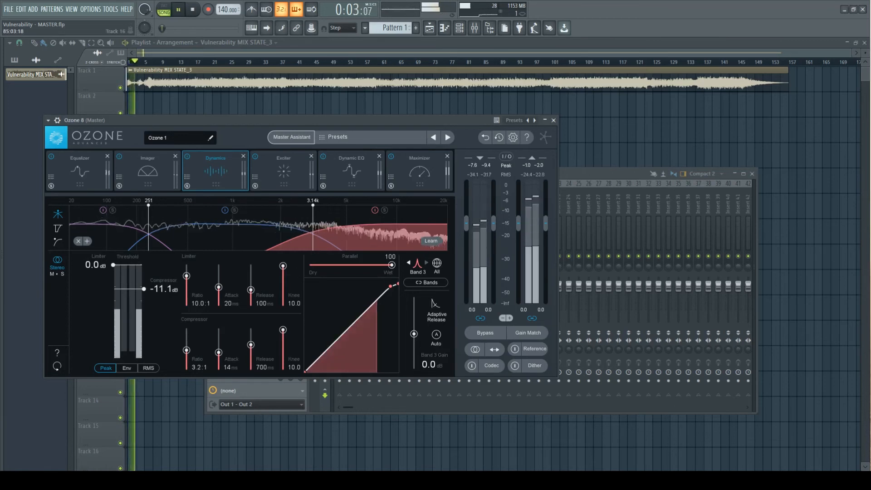
key("space")
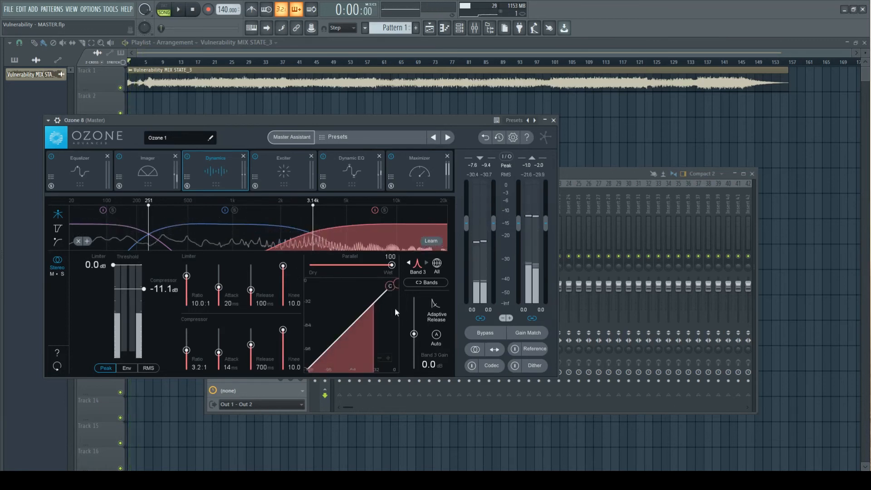
Step: Review the Ozone 8 Exciter's Triode band settings and the Dynamic EQ's Mid curve
left_click(287, 171)
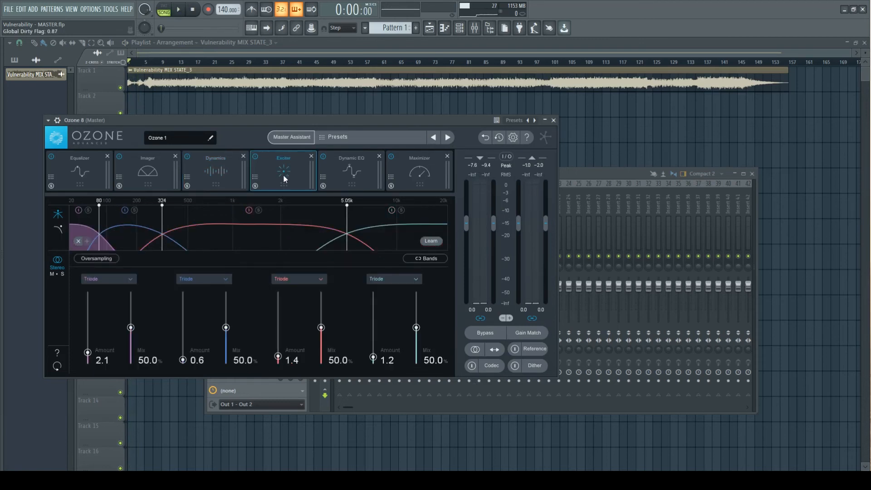
left_click(355, 178)
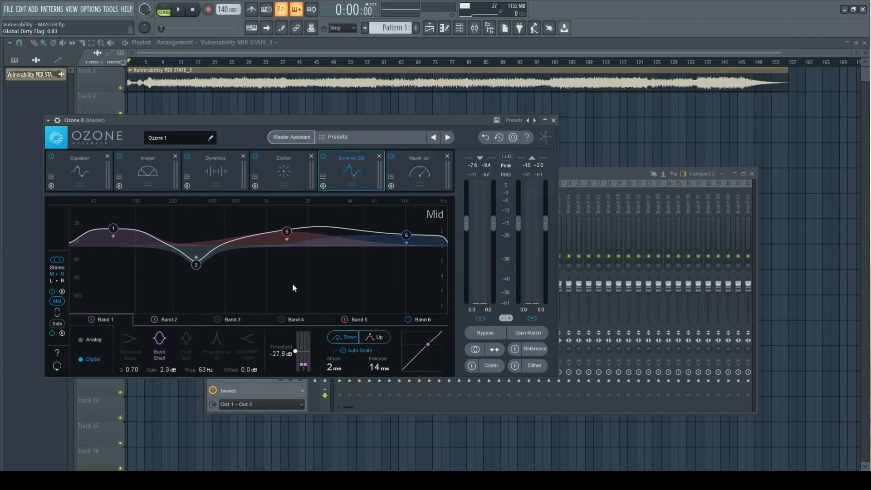
Step: Inspect the Ozone 8 Maximizer's limiting while playing the song from about 2:36
left_click(442, 178)
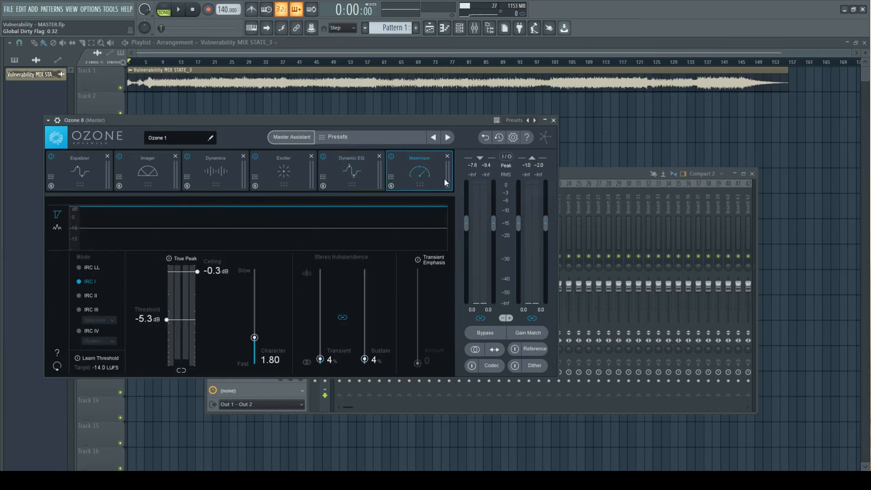
key("space")
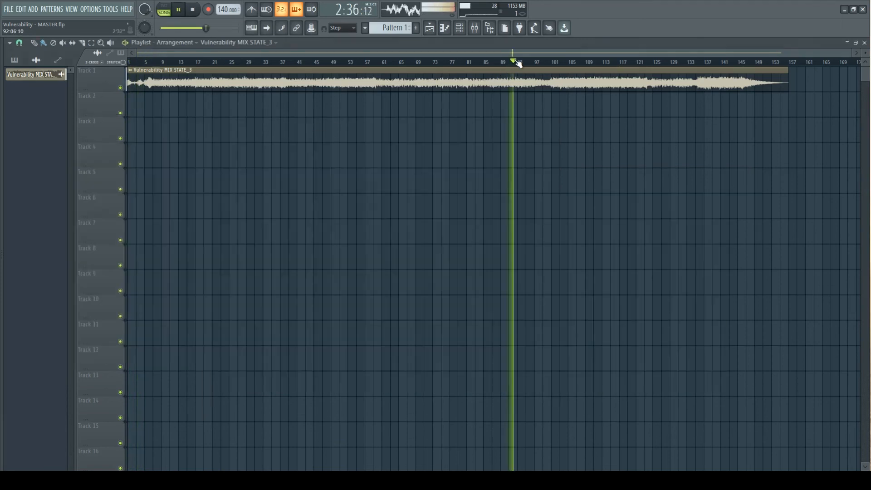
key("F9")
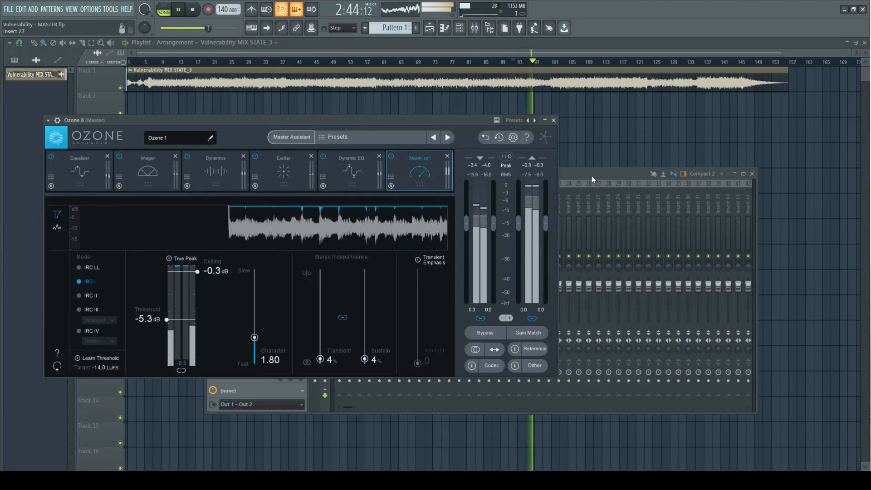
key("space")
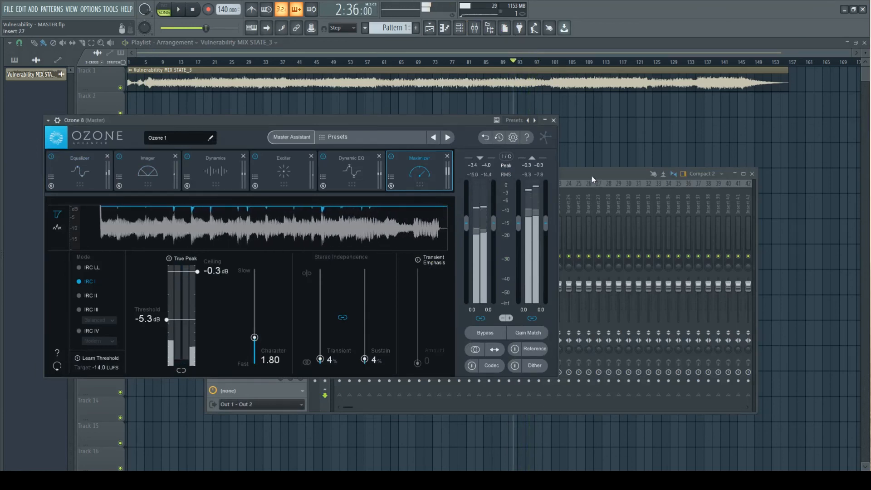
Step: Load Voxengo SPAN on the Master track and examine its spectrum and level statistics during playback from 2:36
left_click(592, 176)
scroll(263, 302, "up", 1)
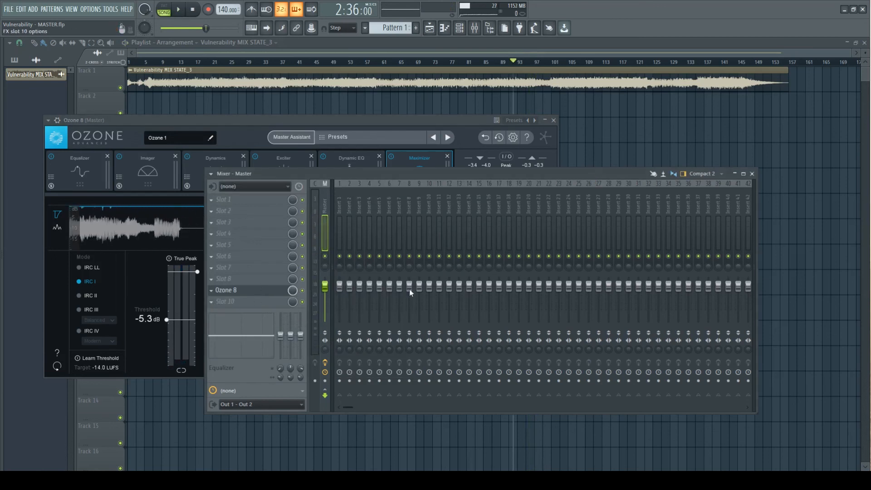
key("space")
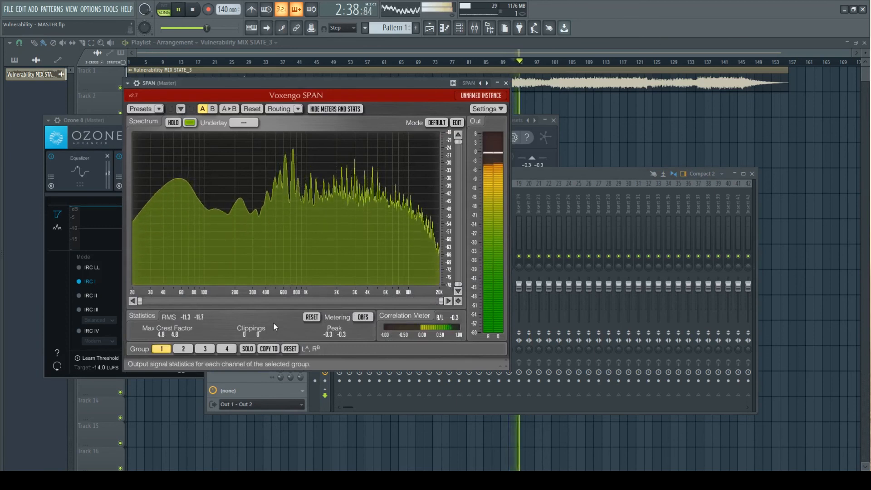
key("space")
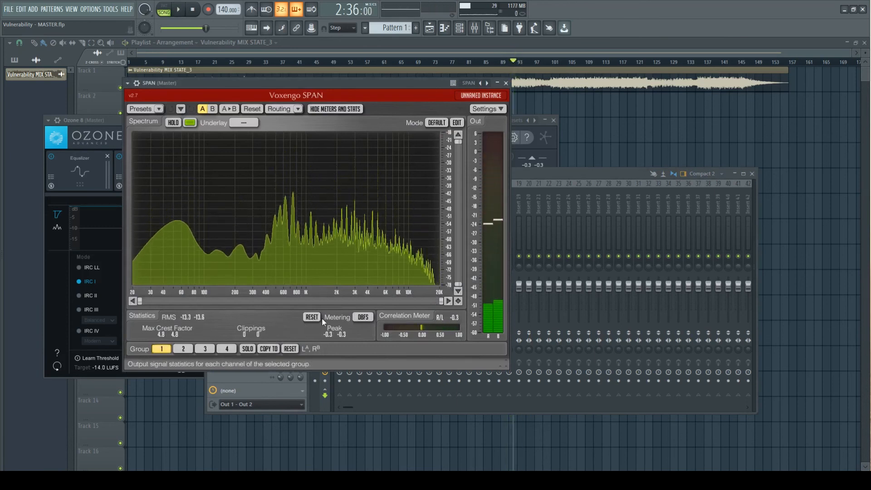